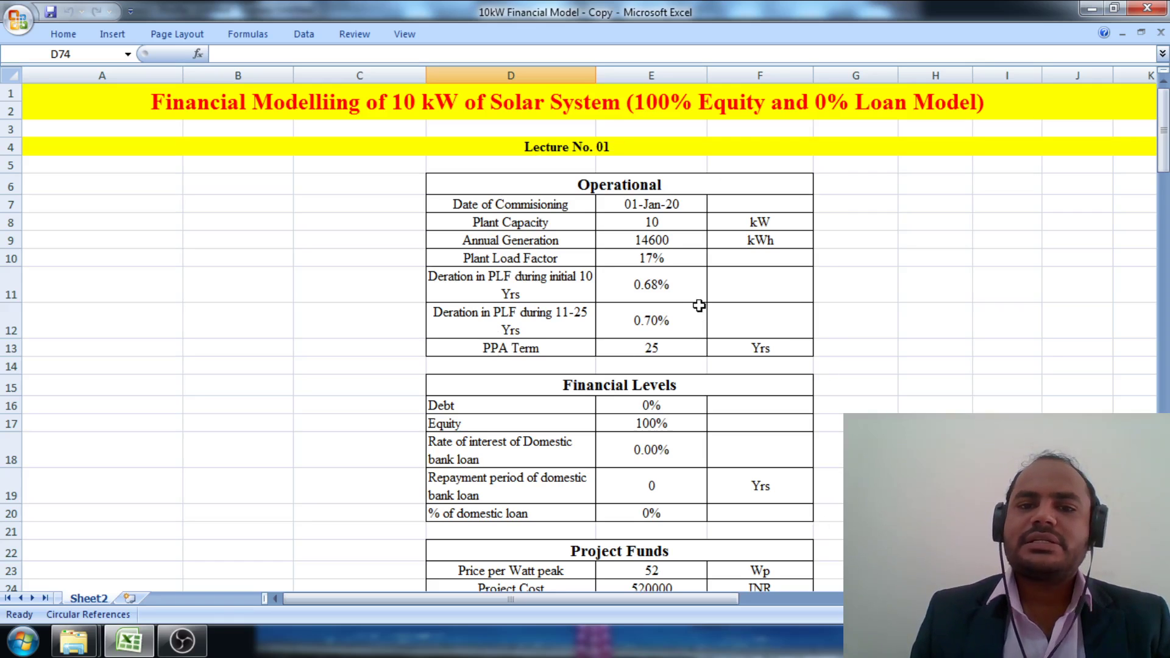
Review the model's input assumptions and the Profit and Loss Account down to the empty Tax Calculation section
{"action": "scroll", "coordinate": [707, 360], "scroll_direction": "down", "scroll_amount": 2}
{"action": "scroll", "coordinate": [714, 382], "scroll_direction": "down", "scroll_amount": 4}
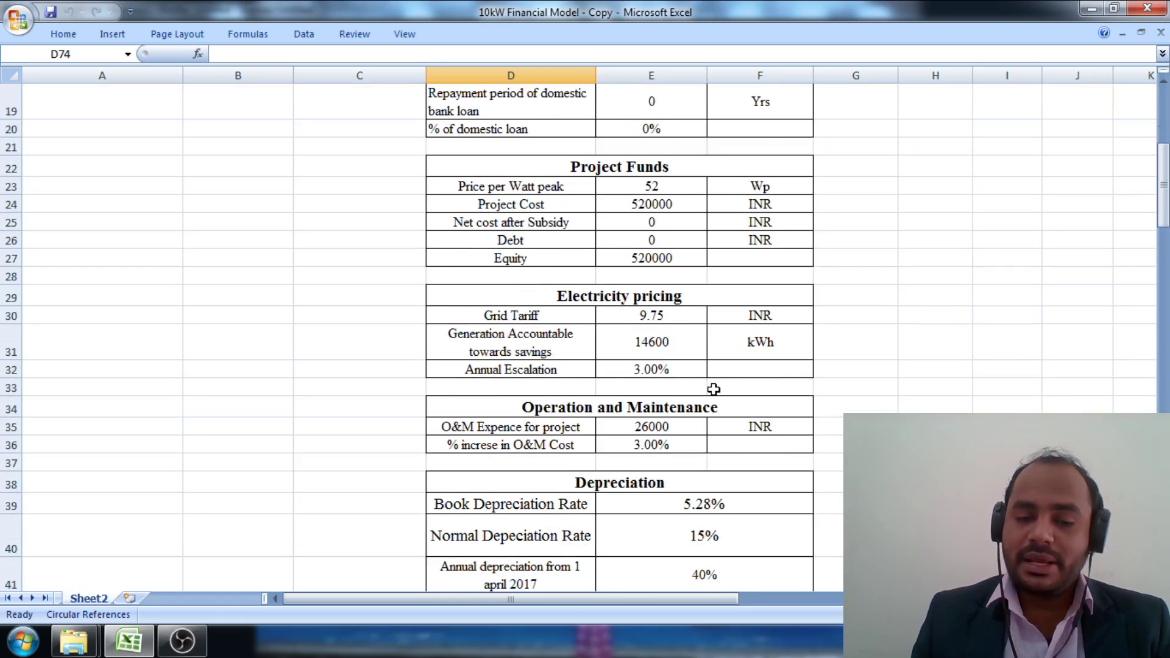
{"action": "scroll", "coordinate": [714, 389], "scroll_direction": "down", "scroll_amount": 1}
{"action": "scroll", "coordinate": [751, 415], "scroll_direction": "down", "scroll_amount": 1}
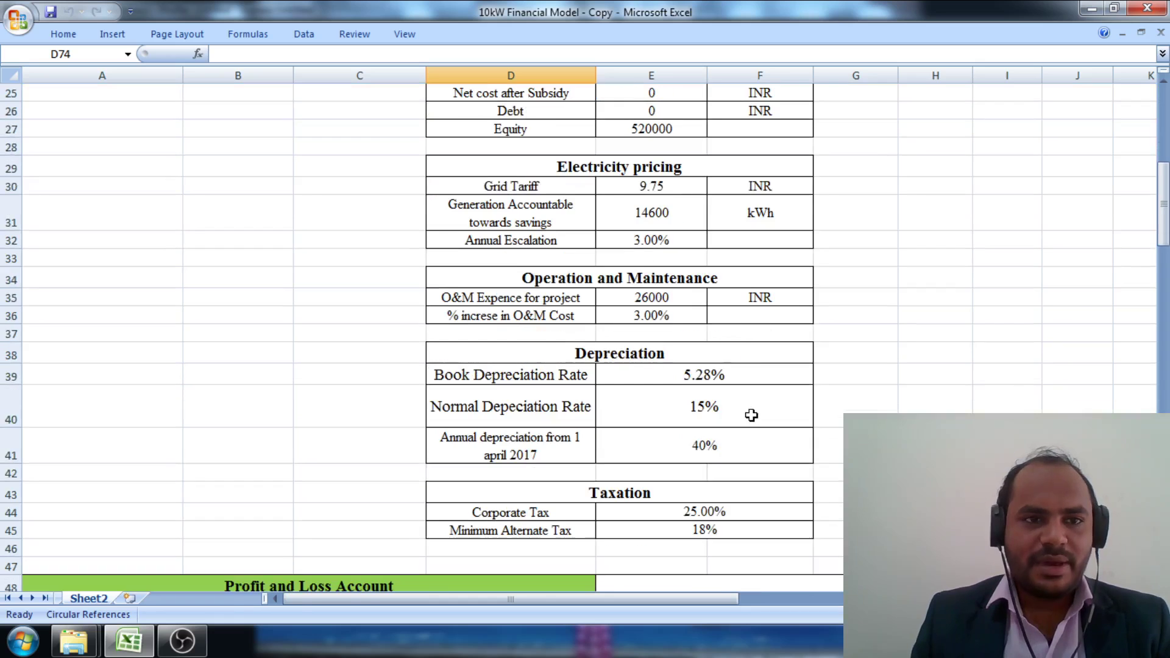
{"action": "scroll", "coordinate": [751, 416], "scroll_direction": "down", "scroll_amount": 2}
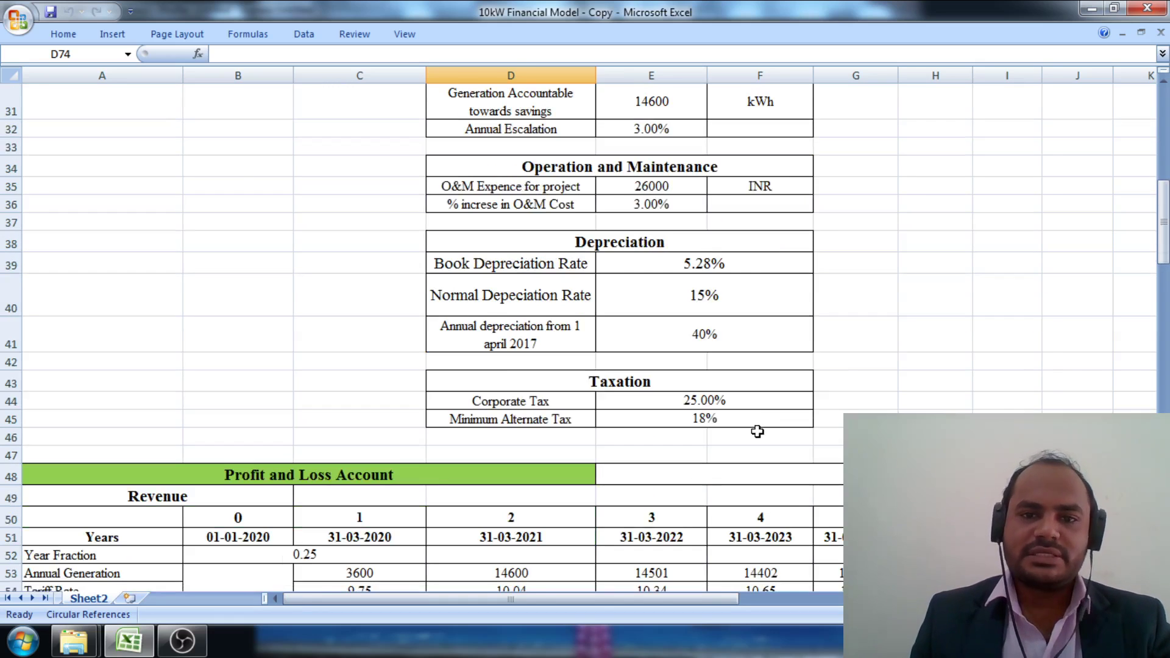
{"action": "scroll", "coordinate": [757, 432], "scroll_direction": "down", "scroll_amount": 4}
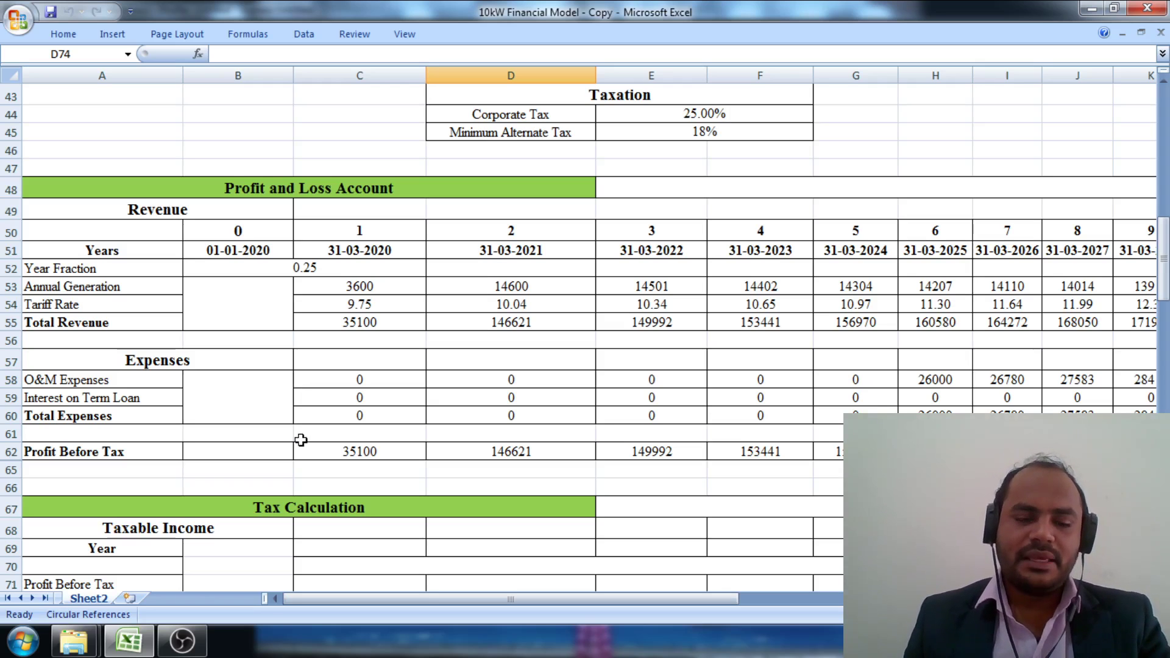
{"action": "scroll", "coordinate": [305, 459], "scroll_direction": "down", "scroll_amount": 5}
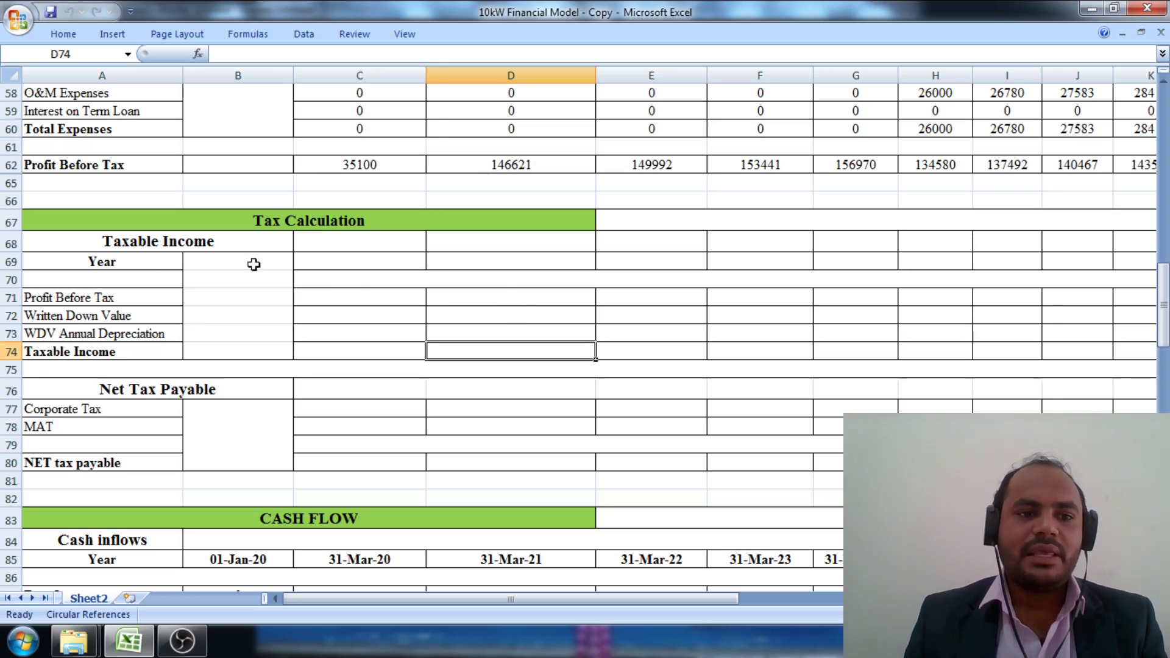
Link the first Year cell of Taxable Income, C69, to the Profit and Loss date with =C51
{"action": "left_click", "coordinate": [326, 268]}
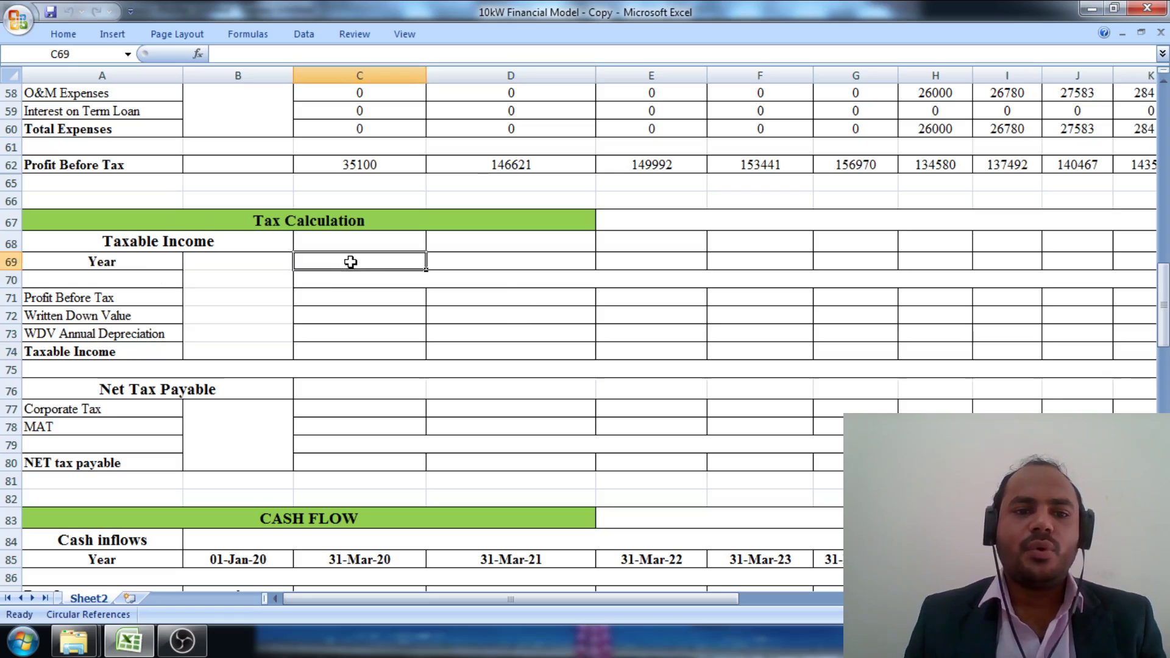
{"action": "type", "text": "="}
{"action": "scroll", "coordinate": [379, 332], "scroll_direction": "up", "scroll_amount": 4}
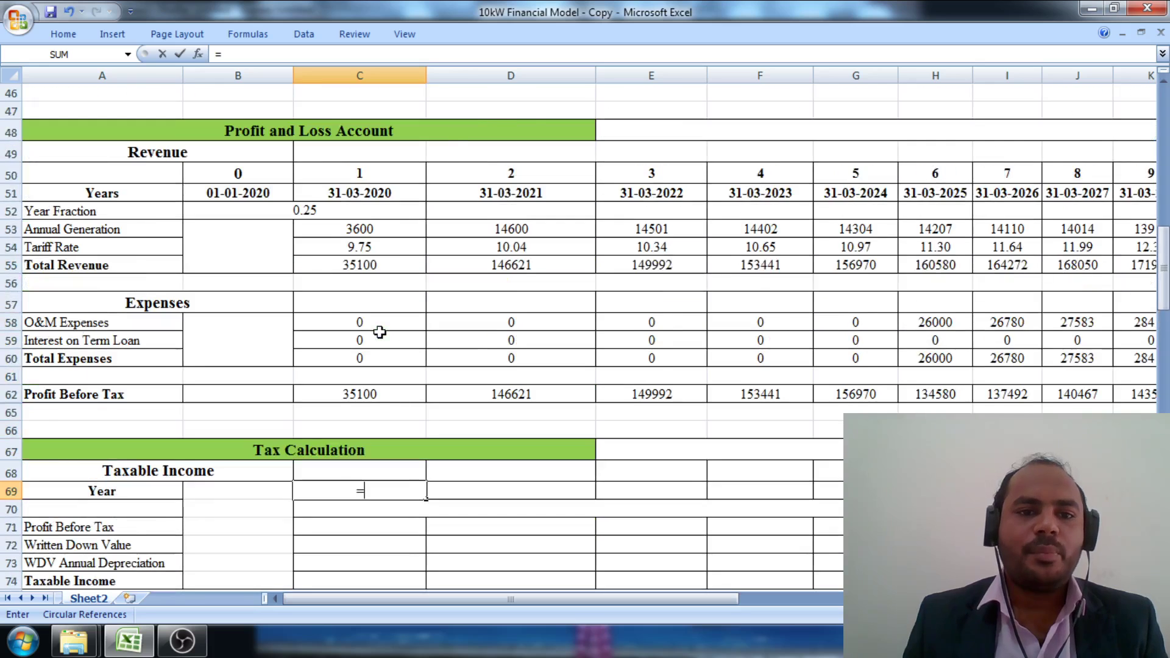
{"action": "scroll", "coordinate": [379, 332], "scroll_direction": "up", "scroll_amount": 1}
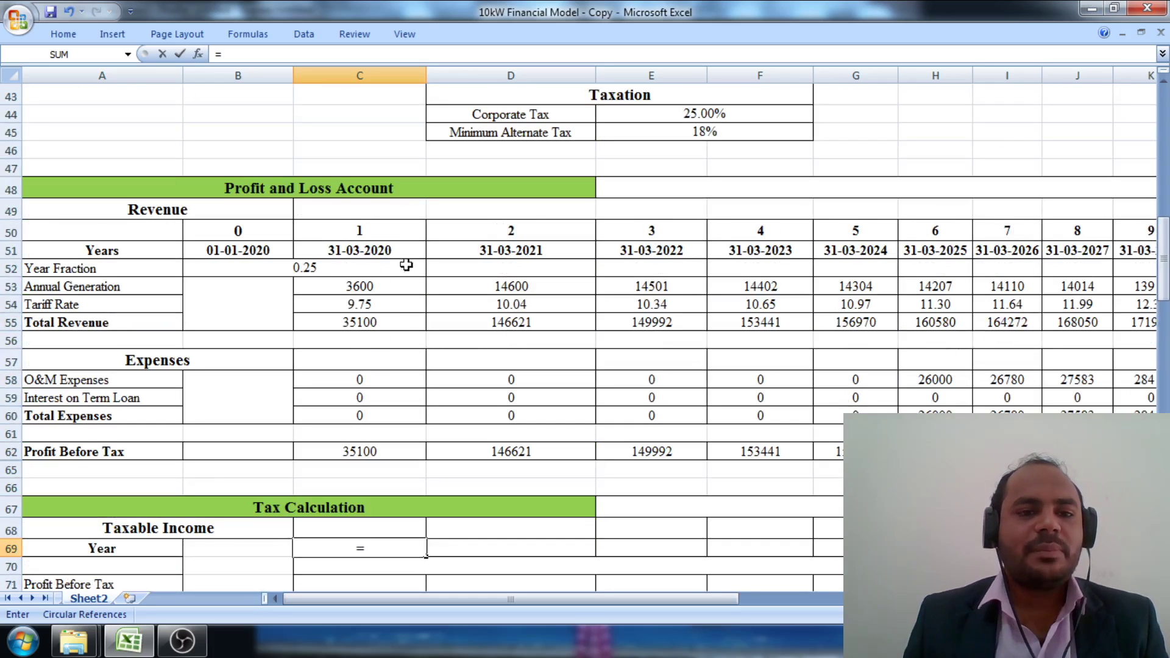
{"action": "left_click", "coordinate": [377, 251]}
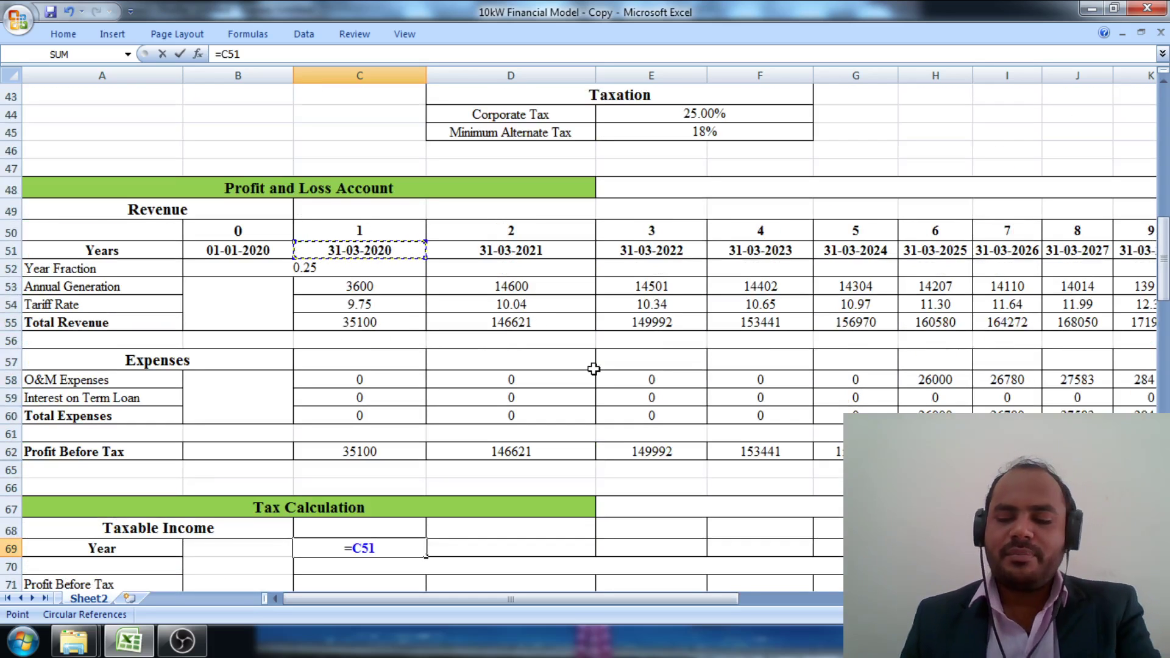
{"action": "key", "text": "Return"}
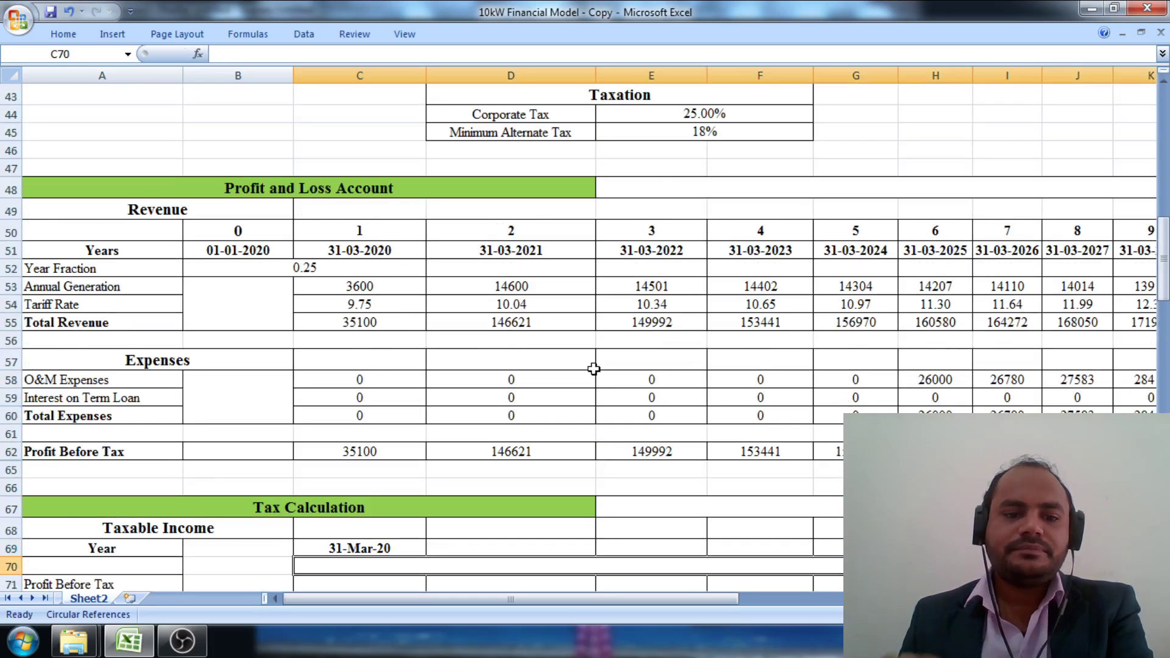
Fill the Year formula from C69 across row 69 to column AA
{"action": "scroll", "coordinate": [593, 369], "scroll_direction": "down", "scroll_amount": 4}
{"action": "left_click", "coordinate": [373, 317]}
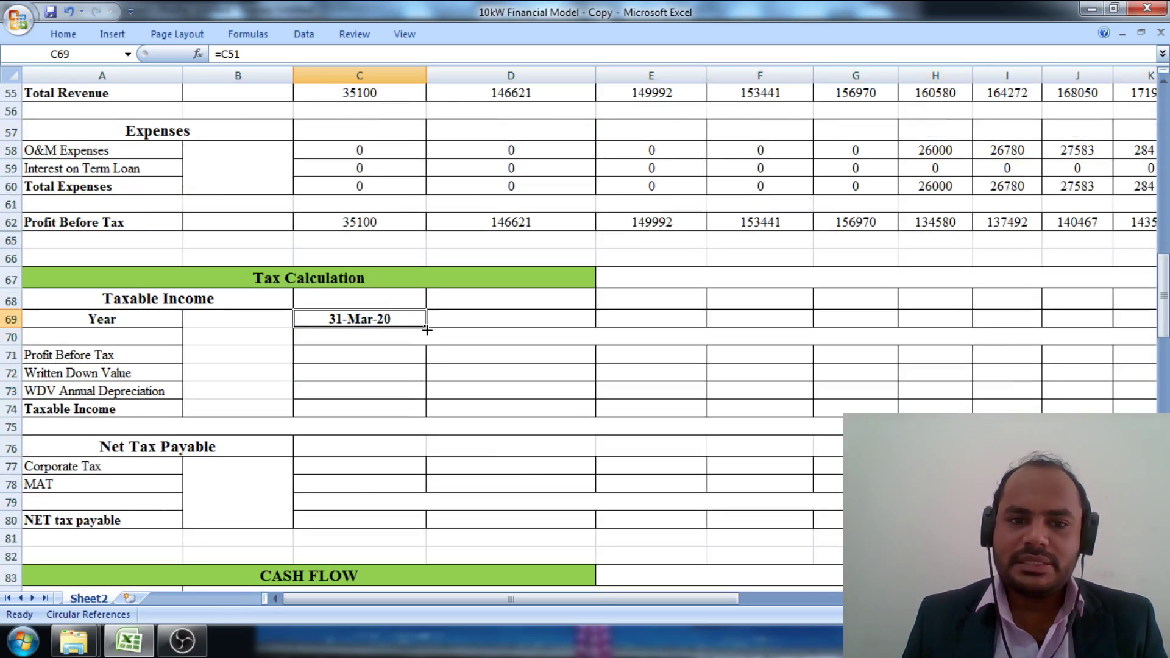
{"action": "left_click_drag", "start_coordinate": [427, 330], "coordinate": [1062, 317]}
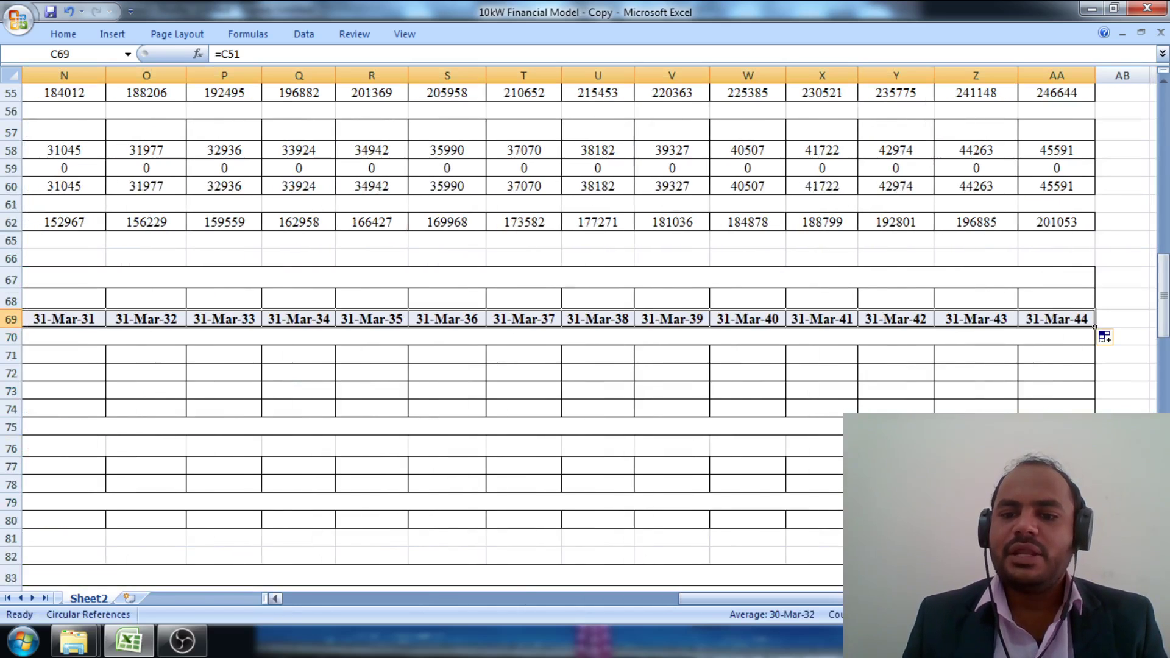
{"action": "left_click_drag", "start_coordinate": [731, 598], "coordinate": [456, 600]}
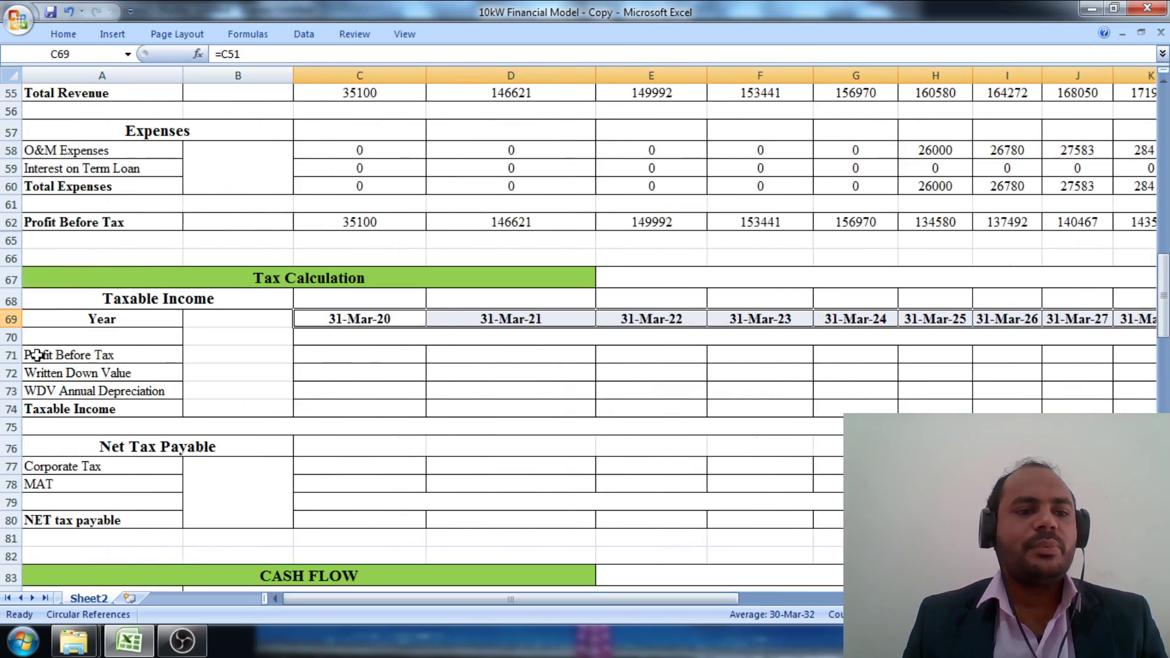
Link Profit Before Tax in C71 of Taxable Income to the Profit and Loss Account row with =C62
{"action": "left_click", "coordinate": [5, 355]}
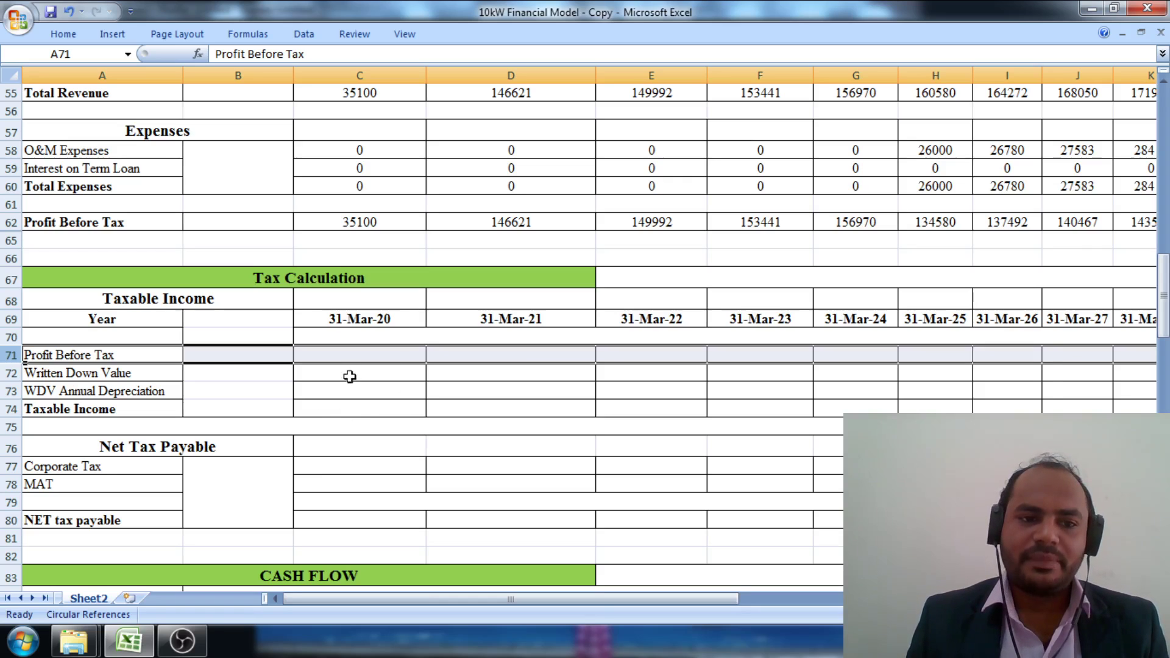
{"action": "scroll", "coordinate": [349, 385], "scroll_direction": "up", "scroll_amount": 3}
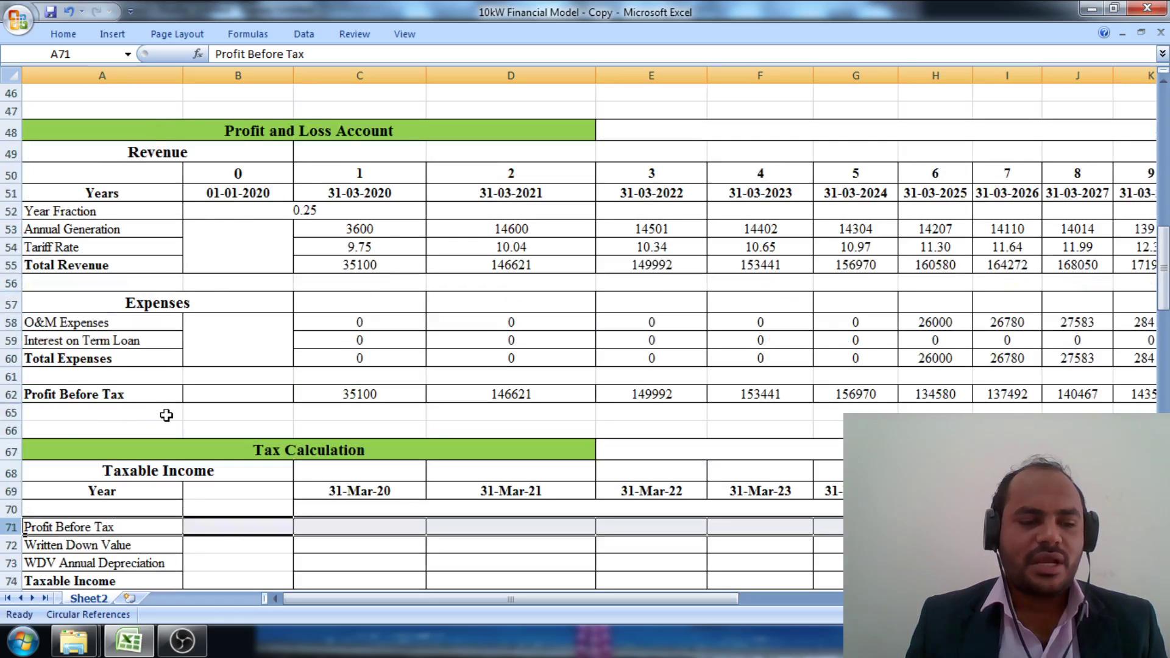
{"action": "left_click", "coordinate": [11, 394]}
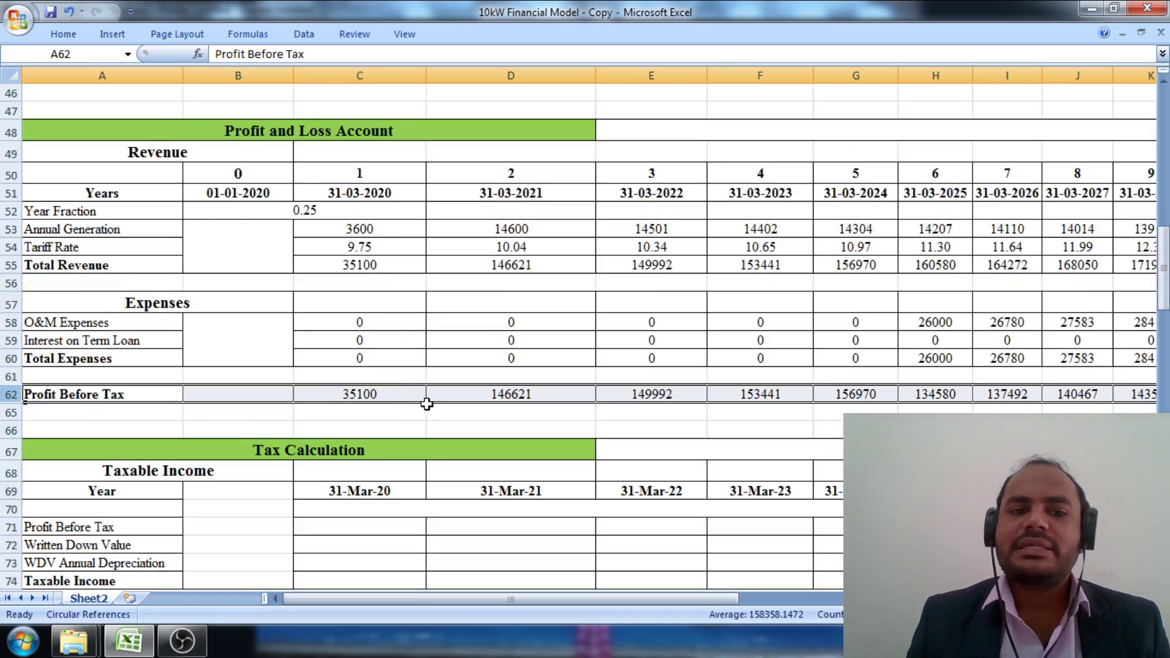
{"action": "scroll", "coordinate": [428, 404], "scroll_direction": "down", "scroll_amount": 2}
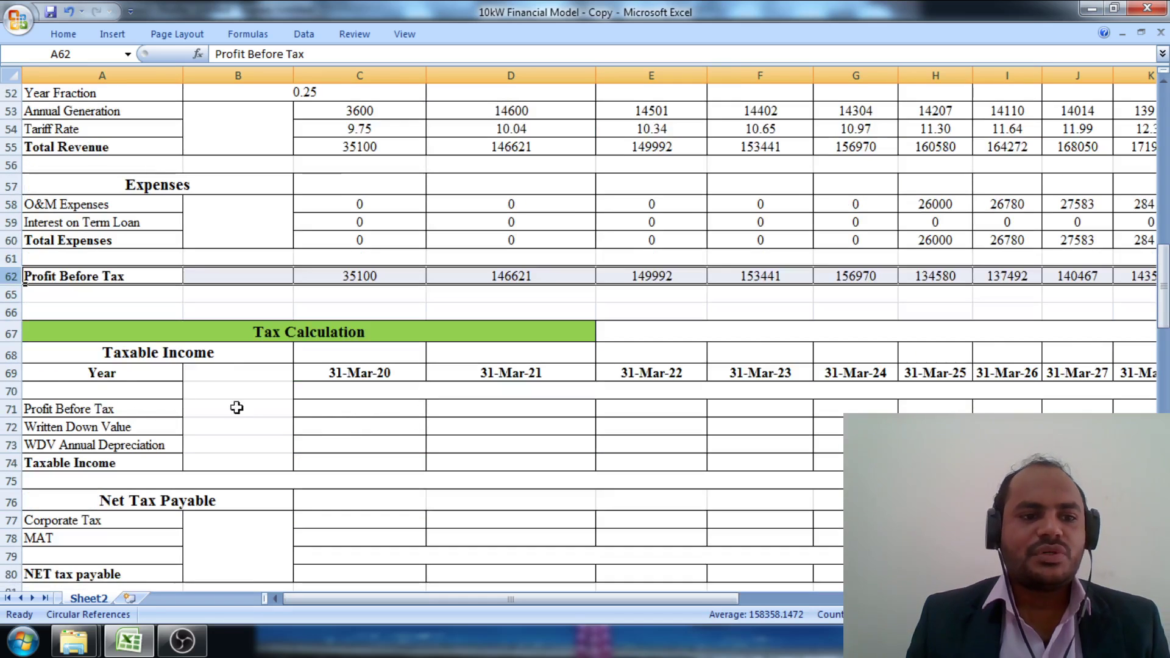
{"action": "left_click", "coordinate": [359, 407]}
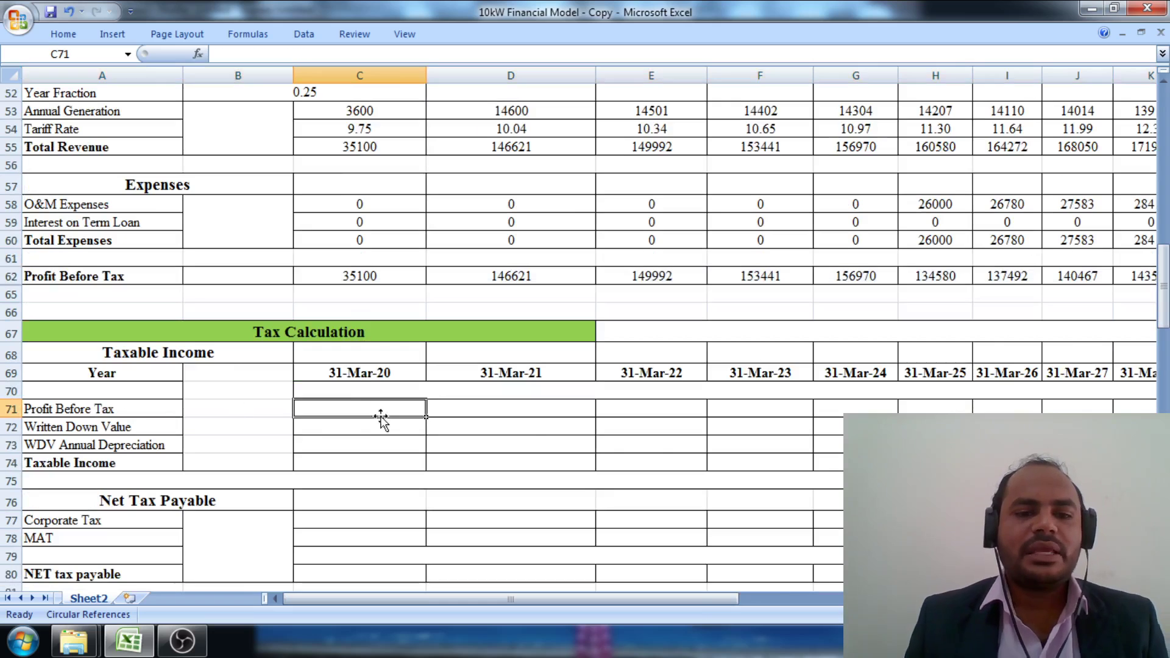
{"action": "type", "text": "="}
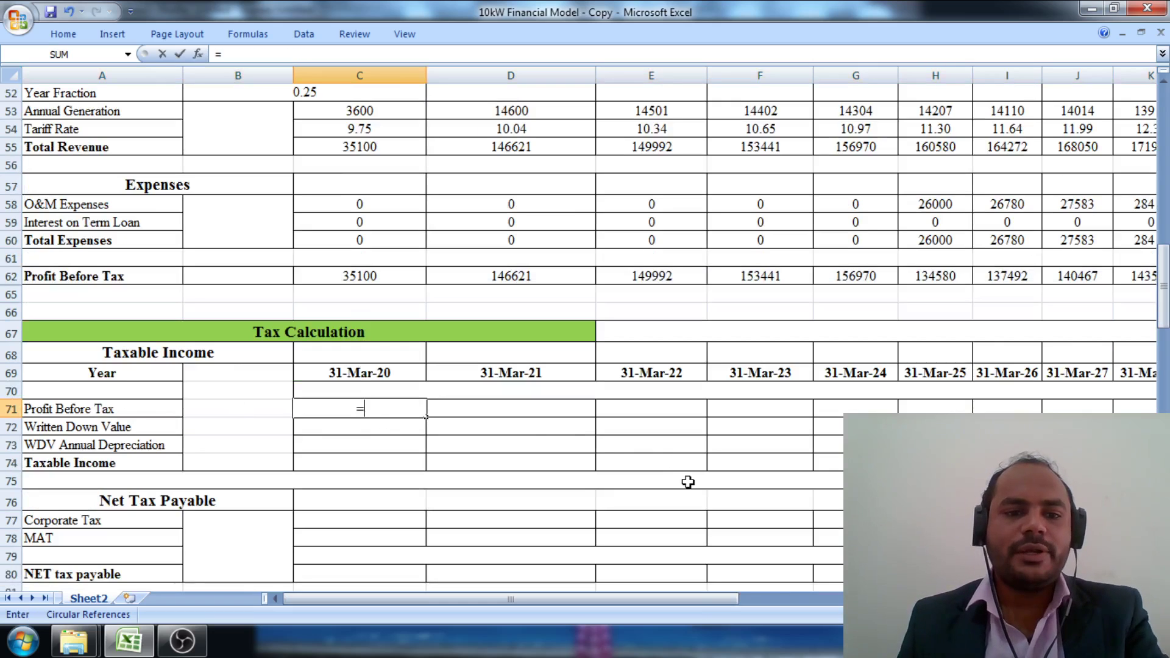
{"action": "left_click", "coordinate": [363, 279]}
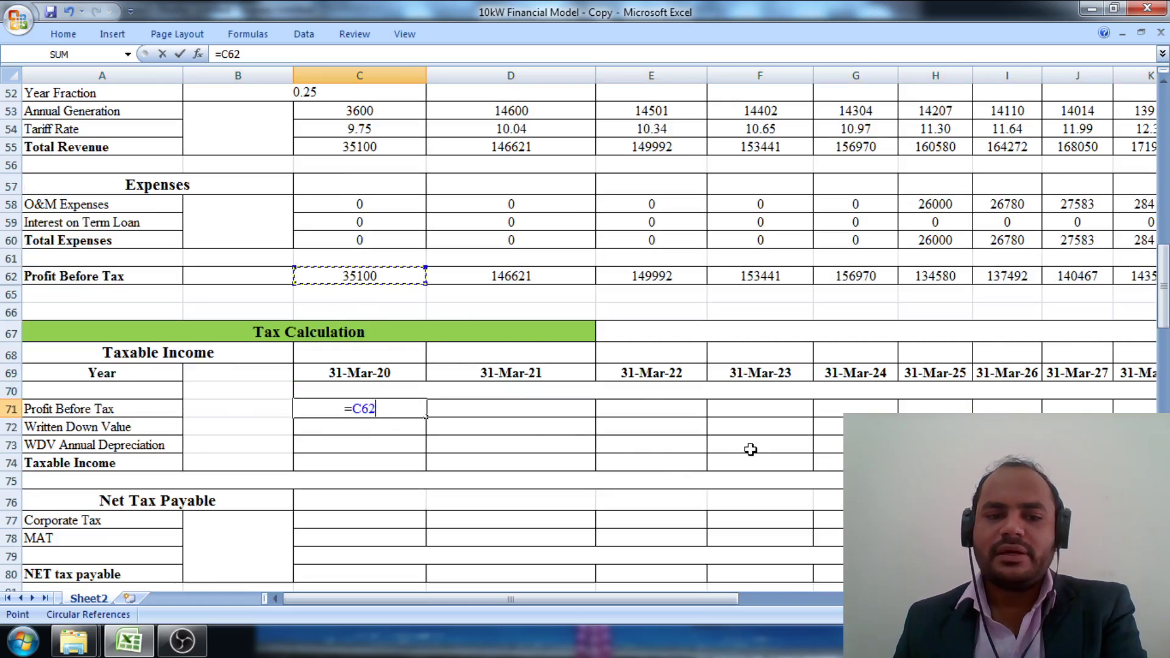
{"action": "key", "text": "Return"}
Fill the Profit Before Tax formula from C71 across row 71 to column AA
{"action": "left_click", "coordinate": [387, 410]}
{"action": "left_click_drag", "start_coordinate": [427, 416], "coordinate": [1079, 411]}
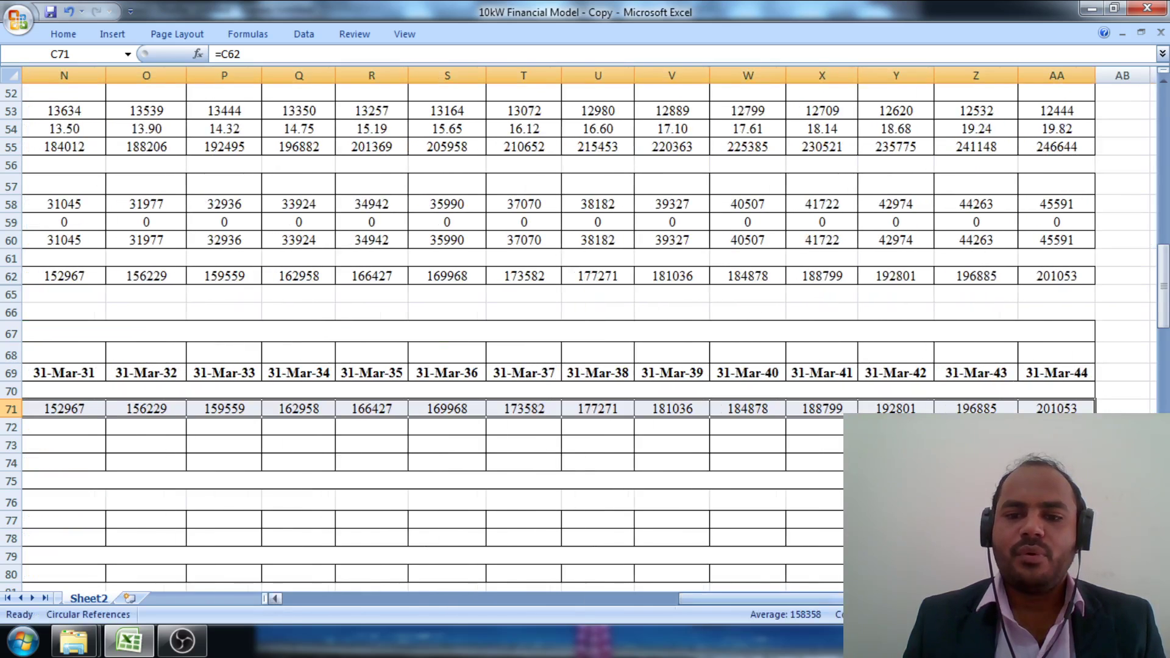
{"action": "left_click", "coordinate": [516, 595]}
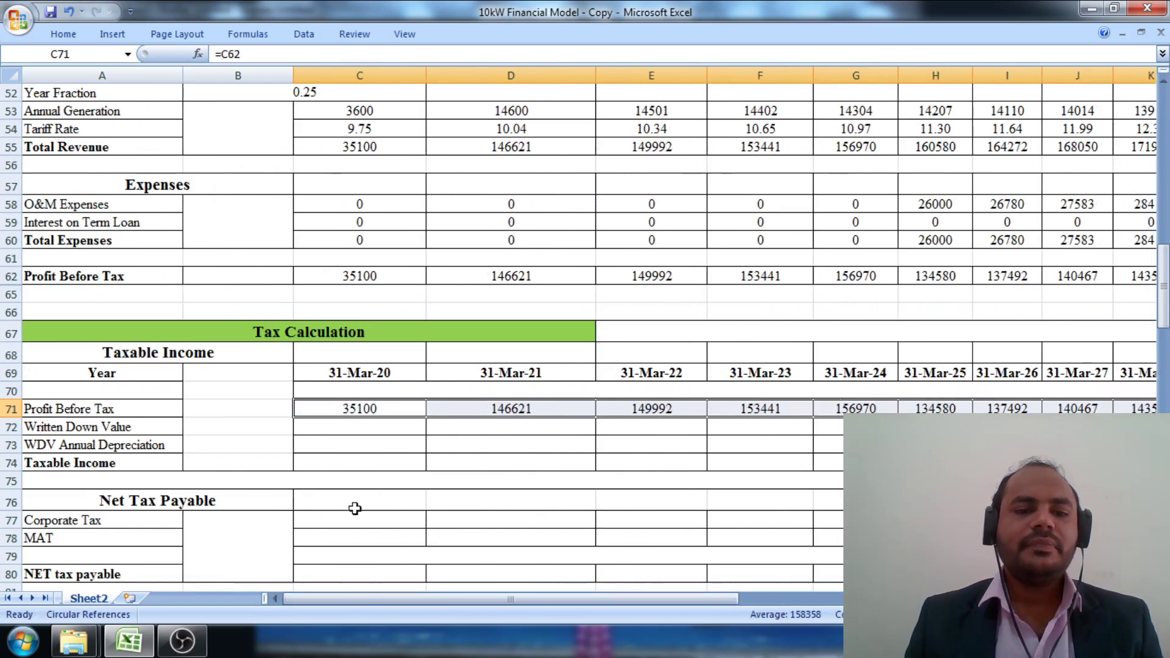
Set the first-year Written Down Value in C72 to the Project Cost with =E24
{"action": "scroll", "coordinate": [351, 490], "scroll_direction": "up", "scroll_amount": 1}
{"action": "left_click_drag", "start_coordinate": [539, 598], "coordinate": [416, 600]}
{"action": "scroll", "coordinate": [97, 469], "scroll_direction": "down", "scroll_amount": 1}
{"action": "scroll", "coordinate": [128, 434], "scroll_direction": "down", "scroll_amount": 1}
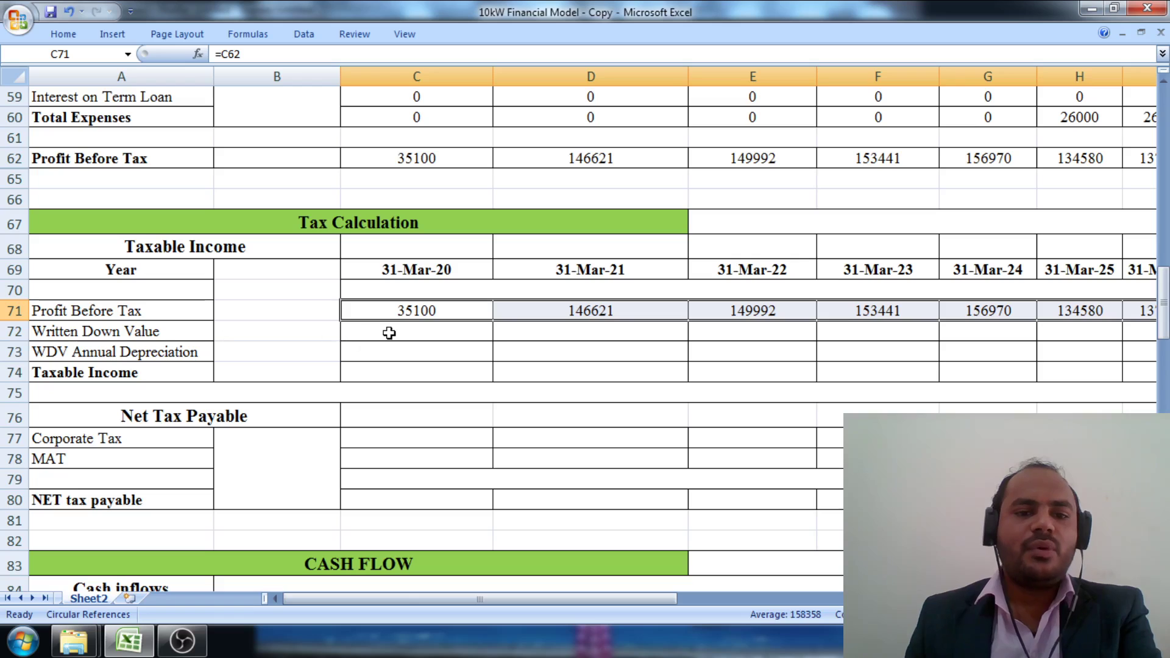
{"action": "left_click", "coordinate": [389, 333]}
{"action": "type", "text": "="}
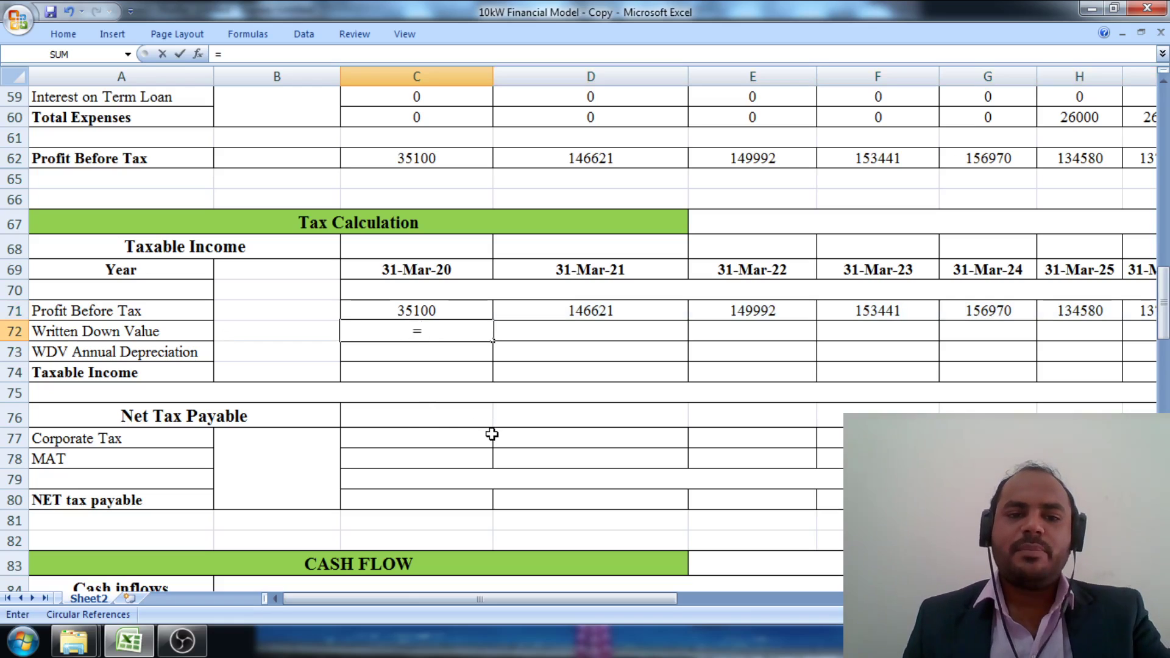
{"action": "scroll", "coordinate": [783, 445], "scroll_direction": "up", "scroll_amount": 6}
{"action": "scroll", "coordinate": [782, 444], "scroll_direction": "up", "scroll_amount": 7}
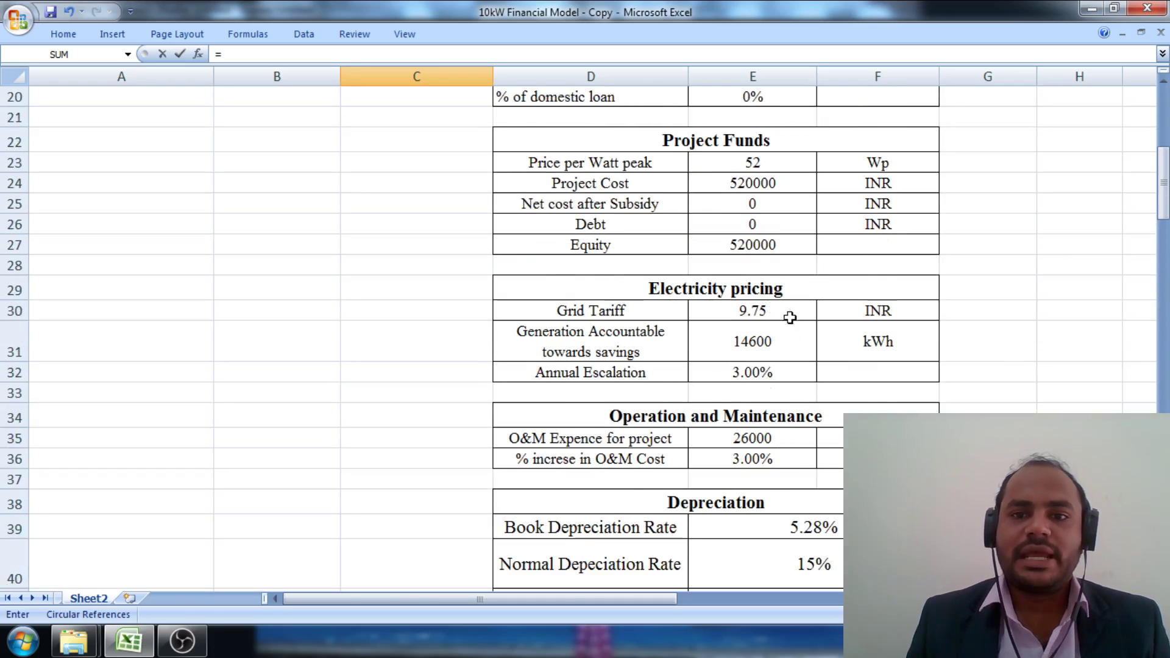
{"action": "scroll", "coordinate": [668, 279], "scroll_direction": "up", "scroll_amount": 1}
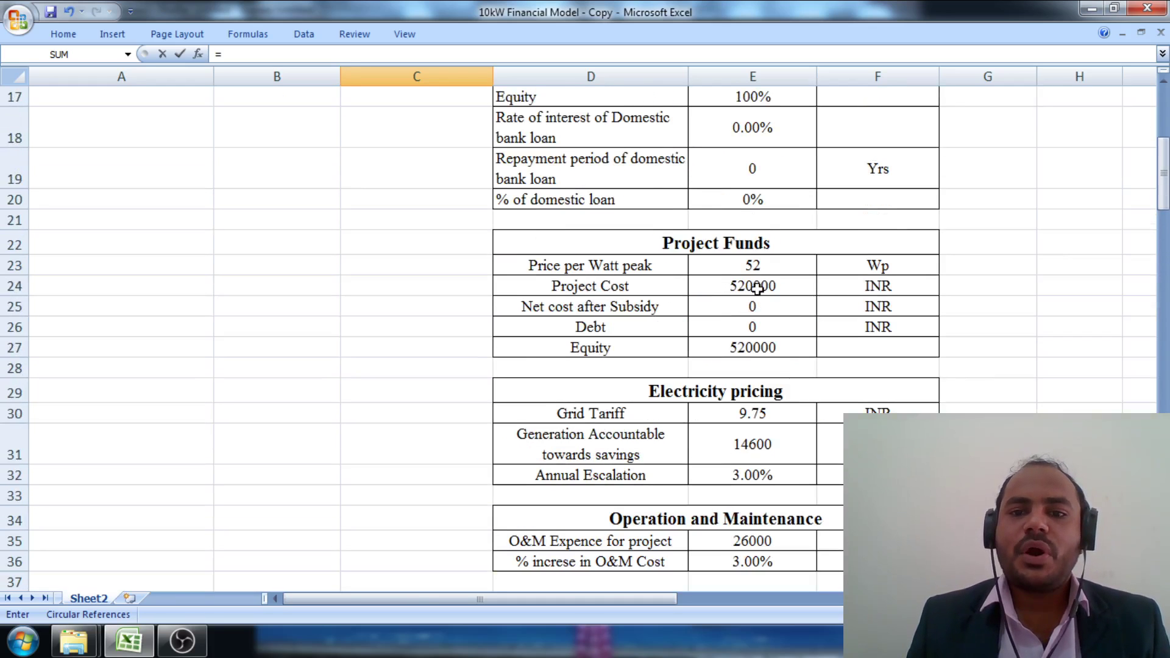
{"action": "left_click", "coordinate": [785, 286]}
{"action": "scroll", "coordinate": [721, 405], "scroll_direction": "down", "scroll_amount": 11}
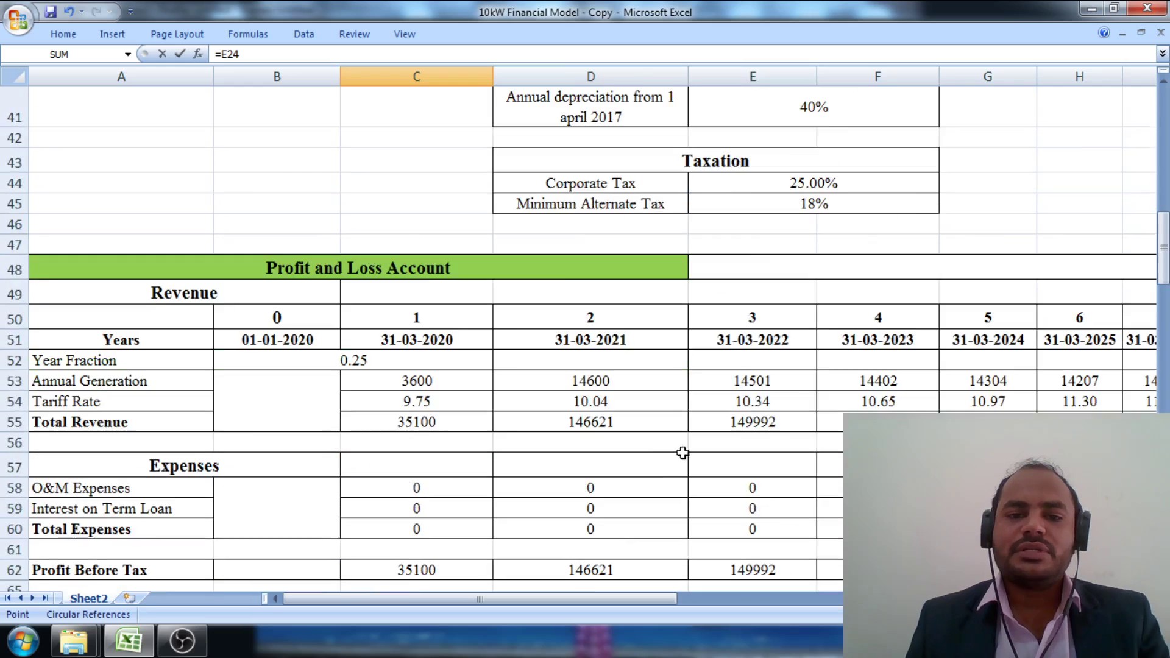
{"action": "scroll", "coordinate": [657, 481], "scroll_direction": "down", "scroll_amount": 2}
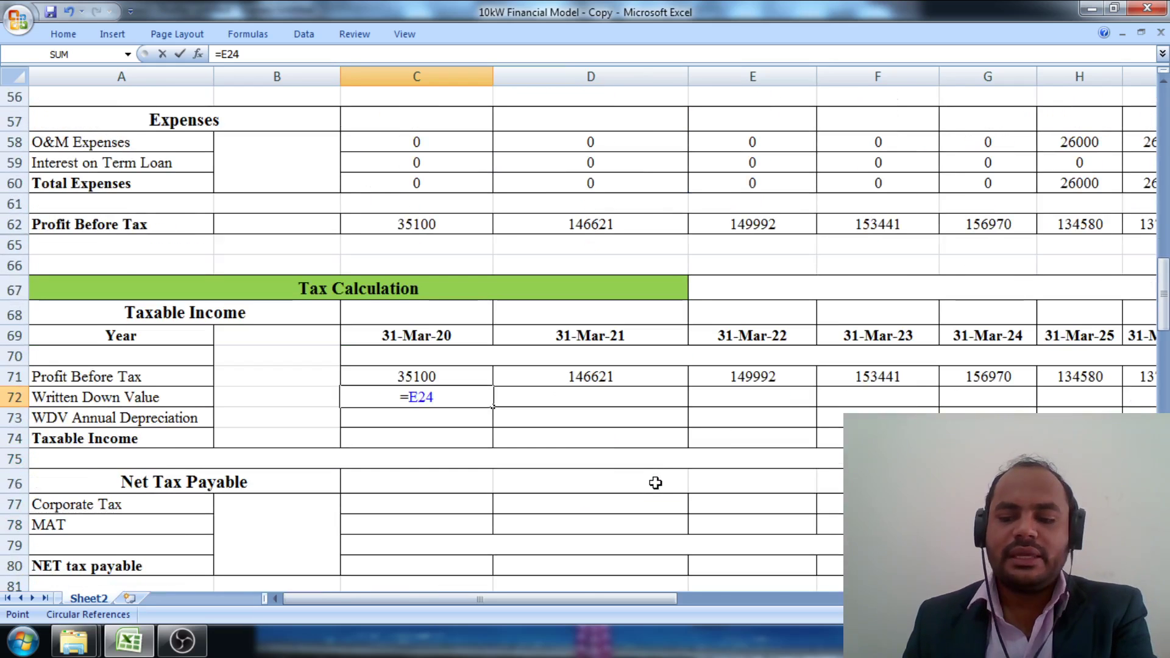
{"action": "key", "text": "Return"}
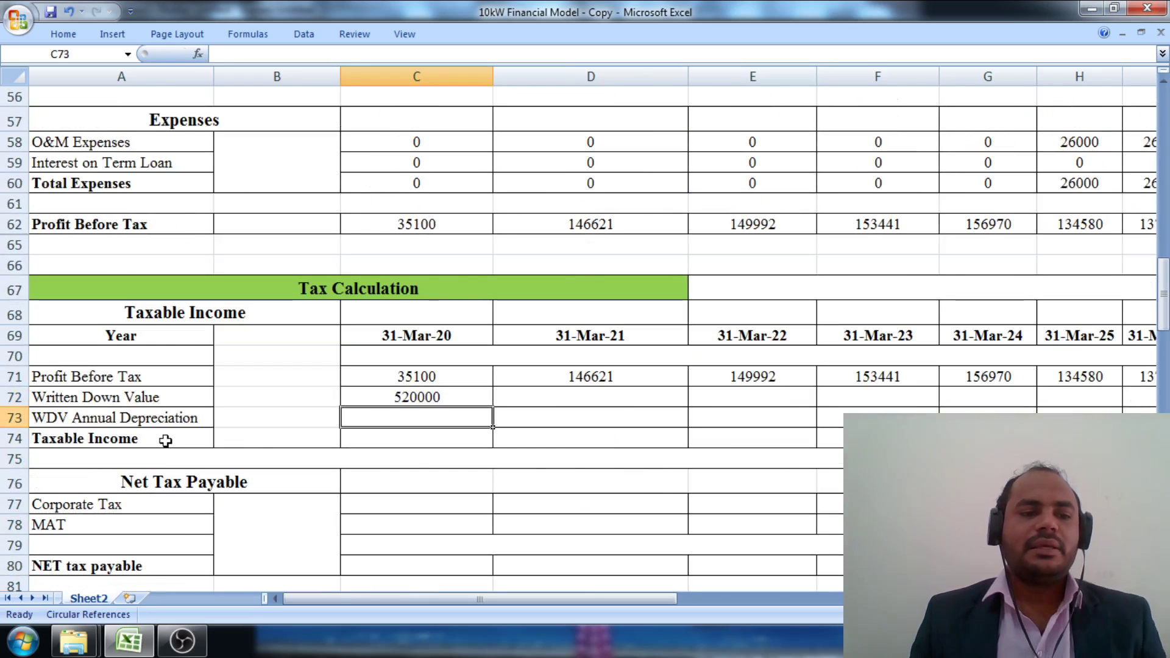
Calculate the first-year WDV Annual Depreciation in C73 from the Written Down Value and the annual depreciation rate with =C72*E41
{"action": "scroll", "coordinate": [159, 439], "scroll_direction": "down", "scroll_amount": 1}
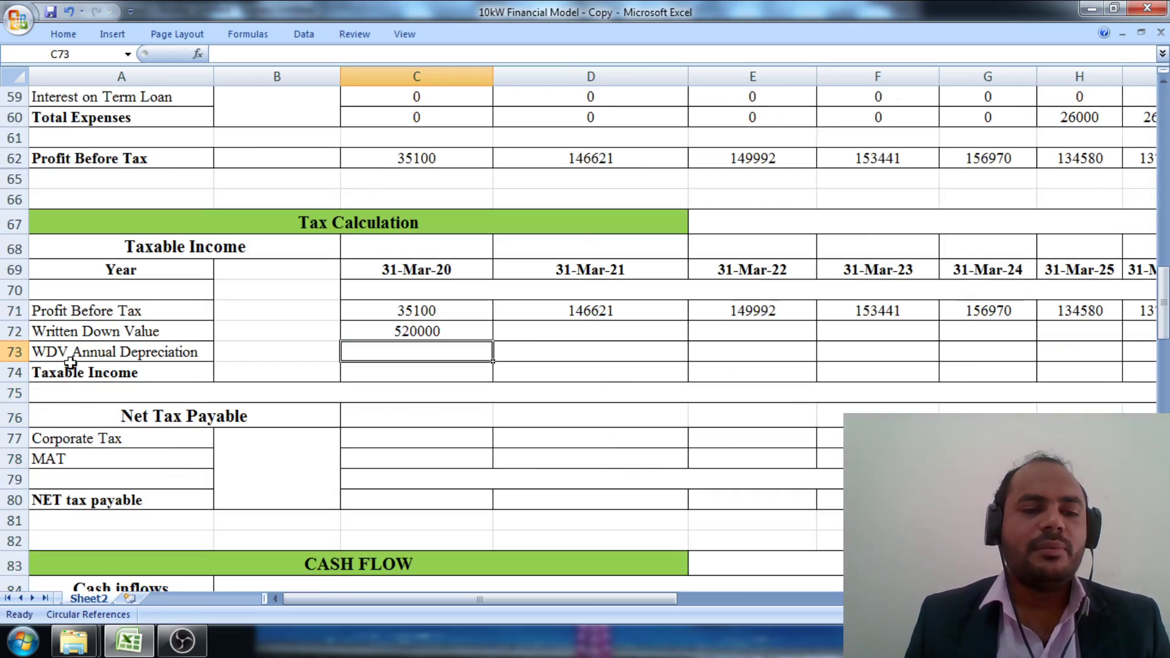
{"action": "left_click", "coordinate": [170, 352]}
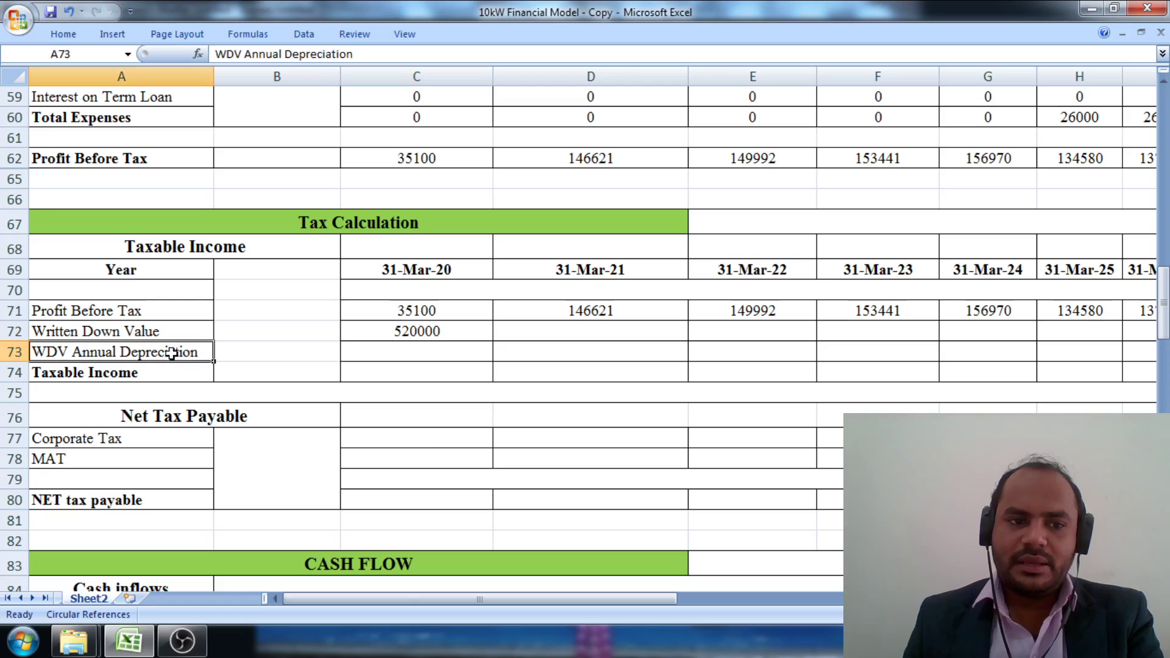
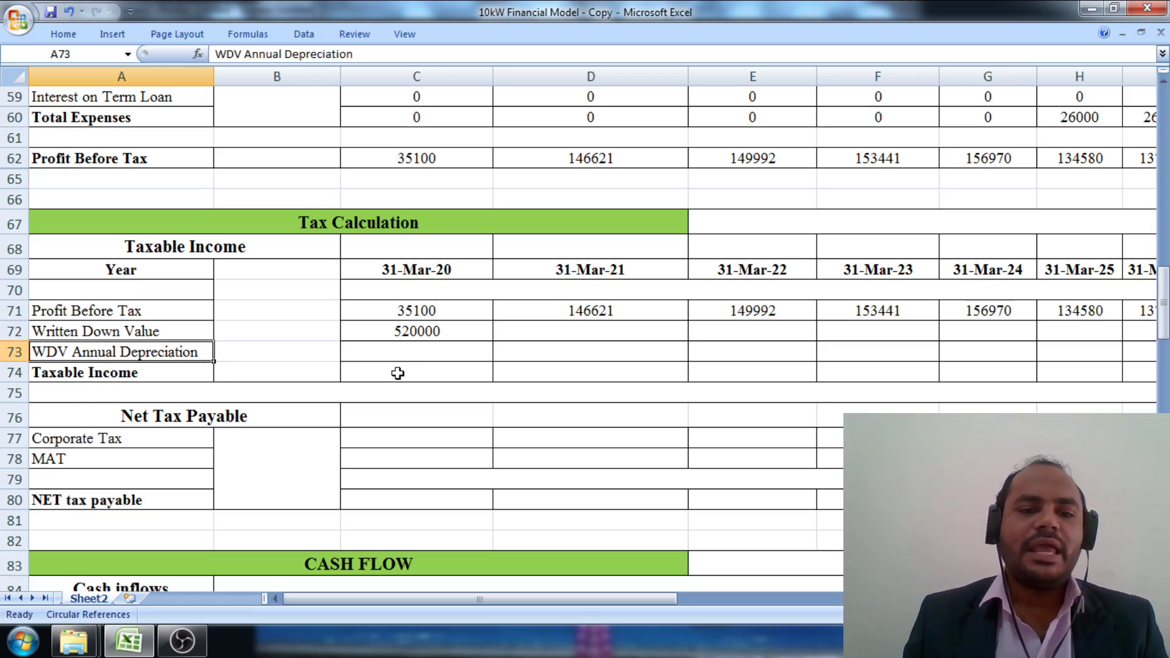
{"action": "left_click", "coordinate": [420, 351]}
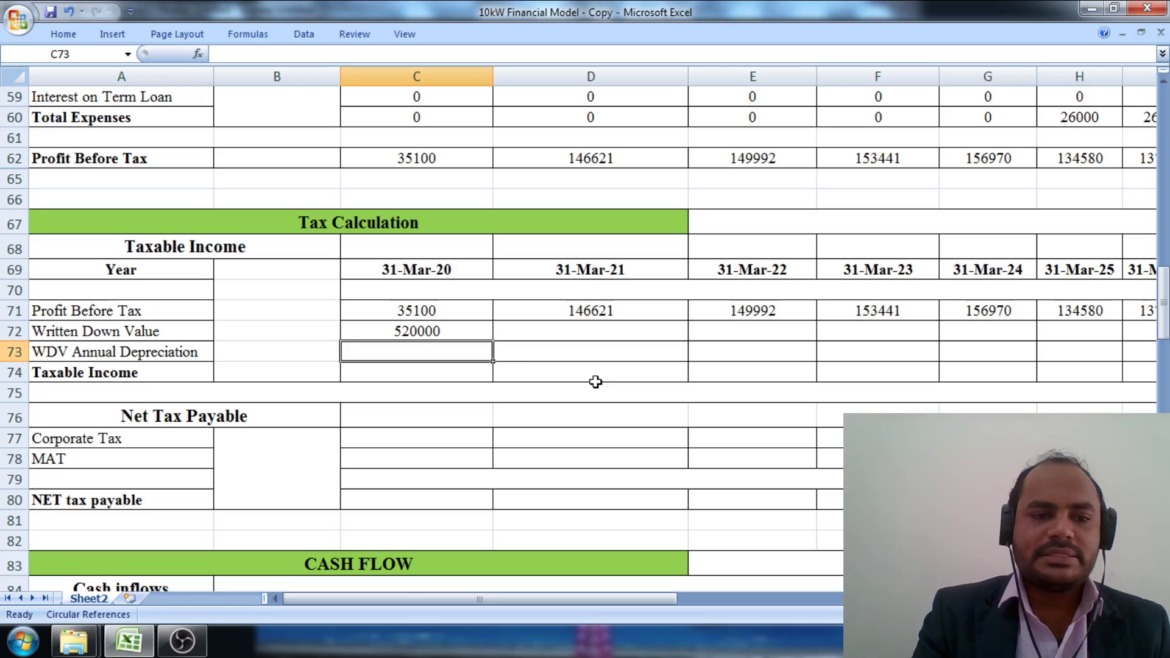
{"action": "type", "text": "="}
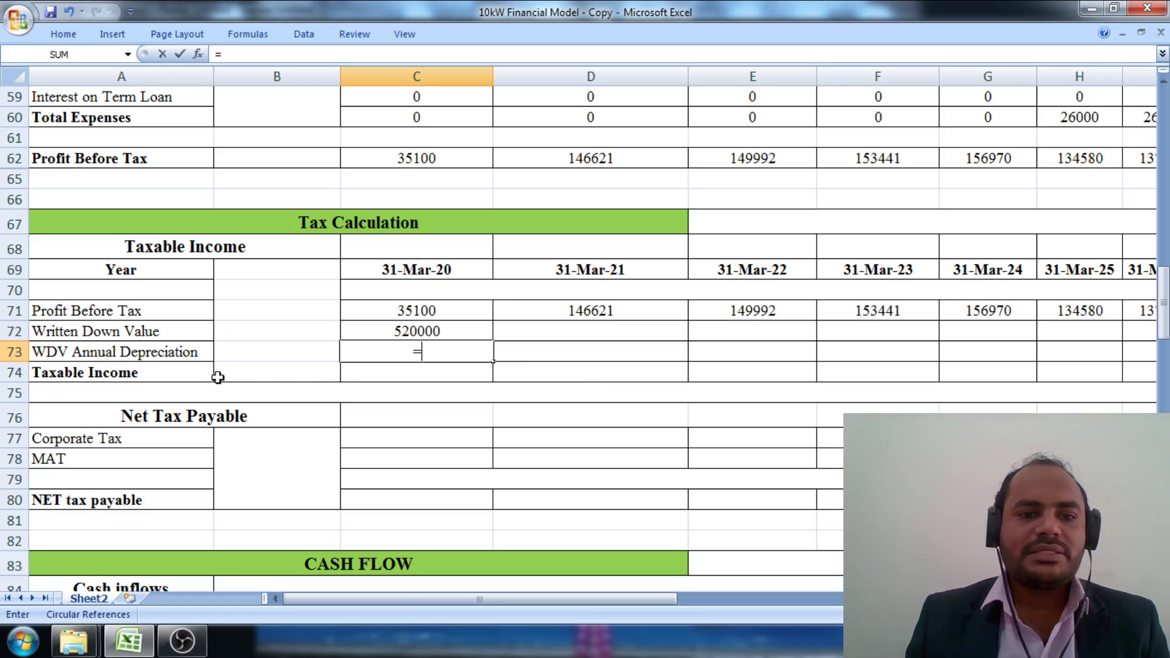
{"action": "left_click", "coordinate": [430, 331]}
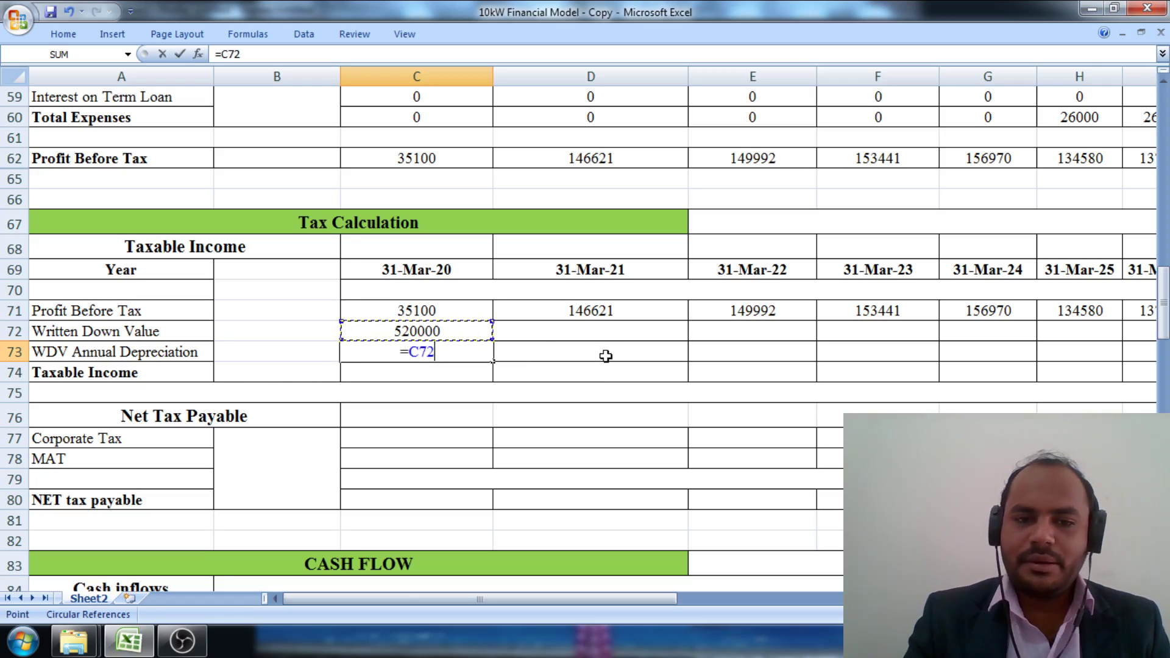
{"action": "type", "text": "*"}
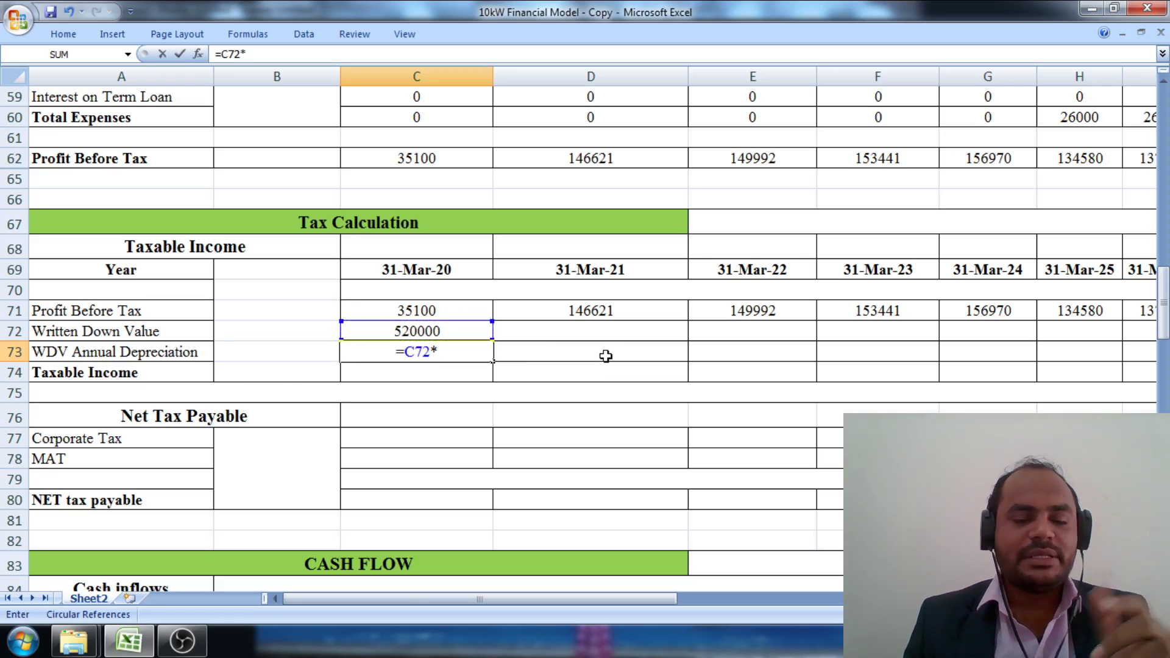
{"action": "scroll", "coordinate": [534, 333], "scroll_direction": "up", "scroll_amount": 9}
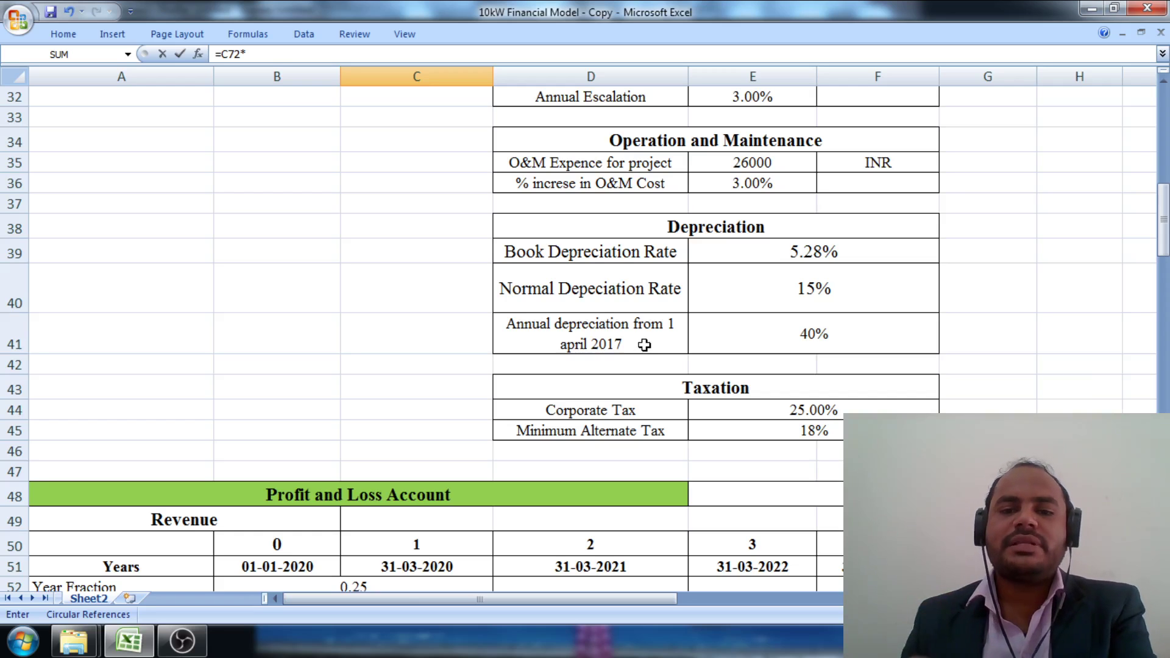
{"action": "left_click", "coordinate": [792, 335]}
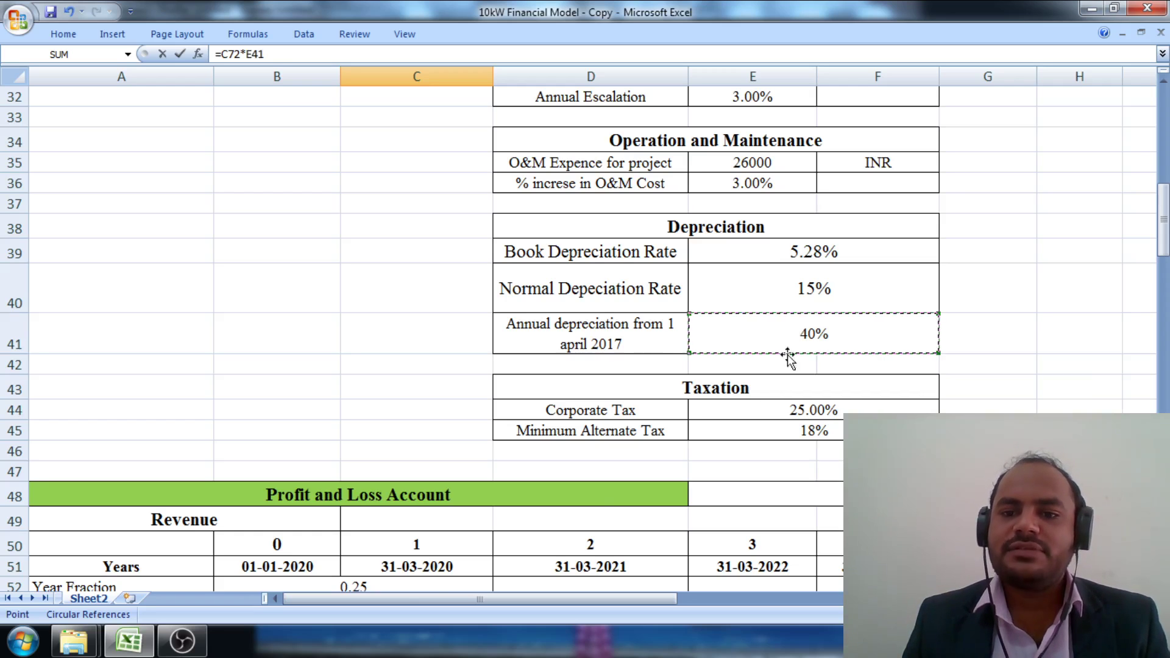
{"action": "scroll", "coordinate": [745, 418], "scroll_direction": "down", "scroll_amount": 3}
{"action": "scroll", "coordinate": [744, 418], "scroll_direction": "down", "scroll_amount": 6}
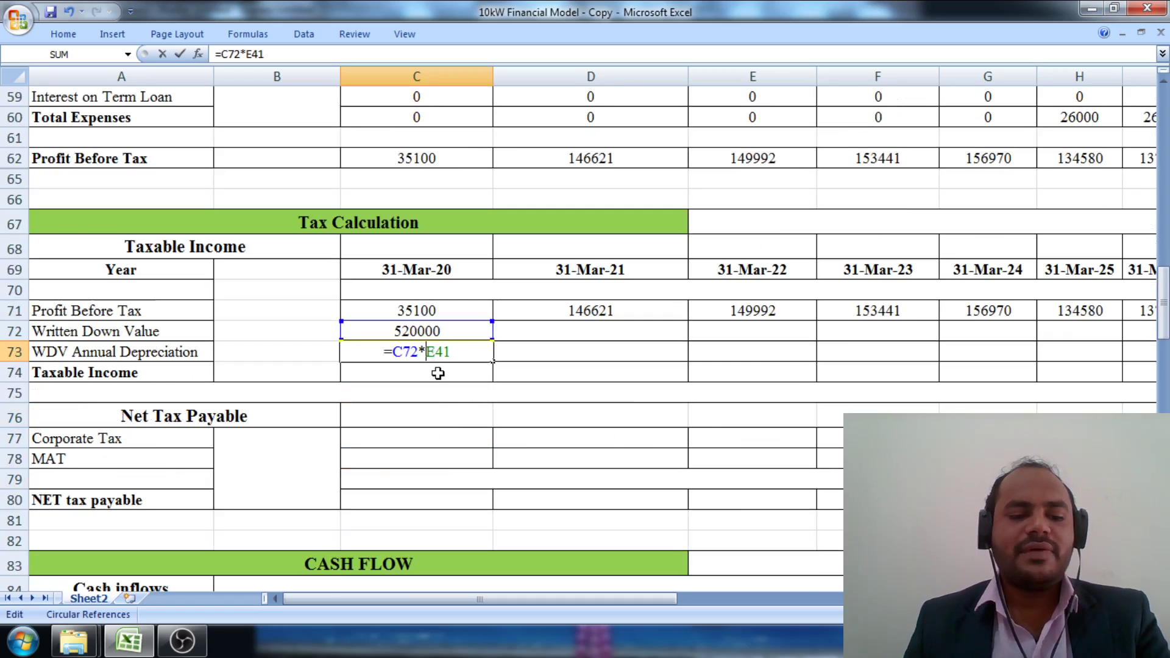
Make the depreciation rate reference in the C73 formula absolute, so it reads =C72*$E$41
{"action": "type", "text": "$E"}
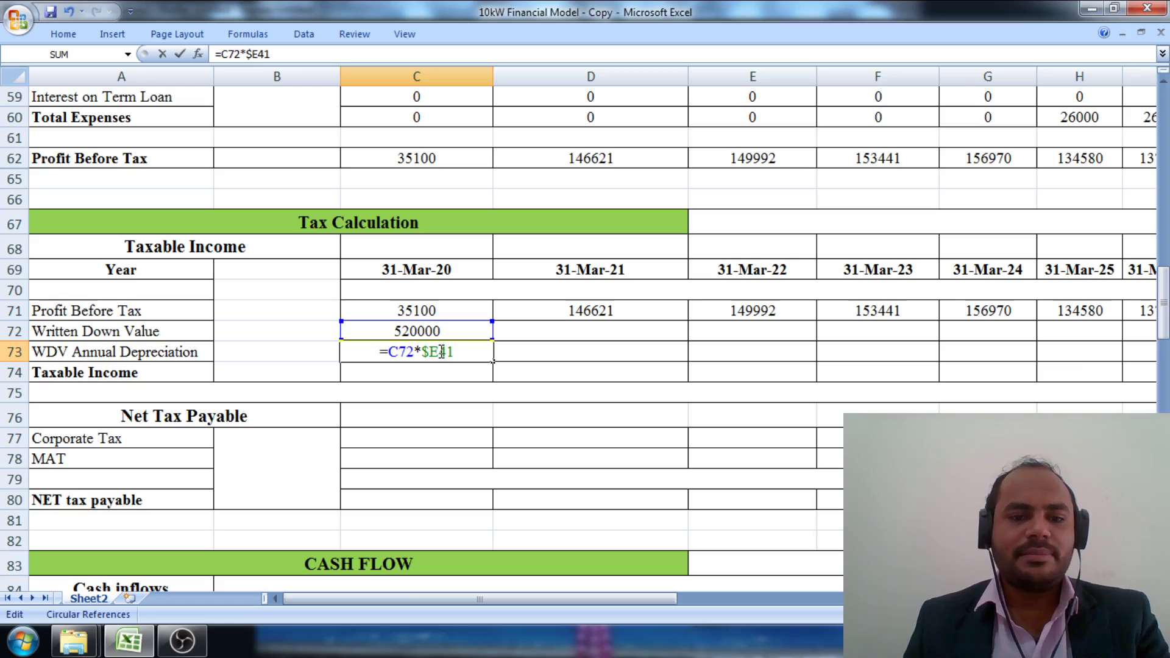
{"action": "type", "text": "$"}
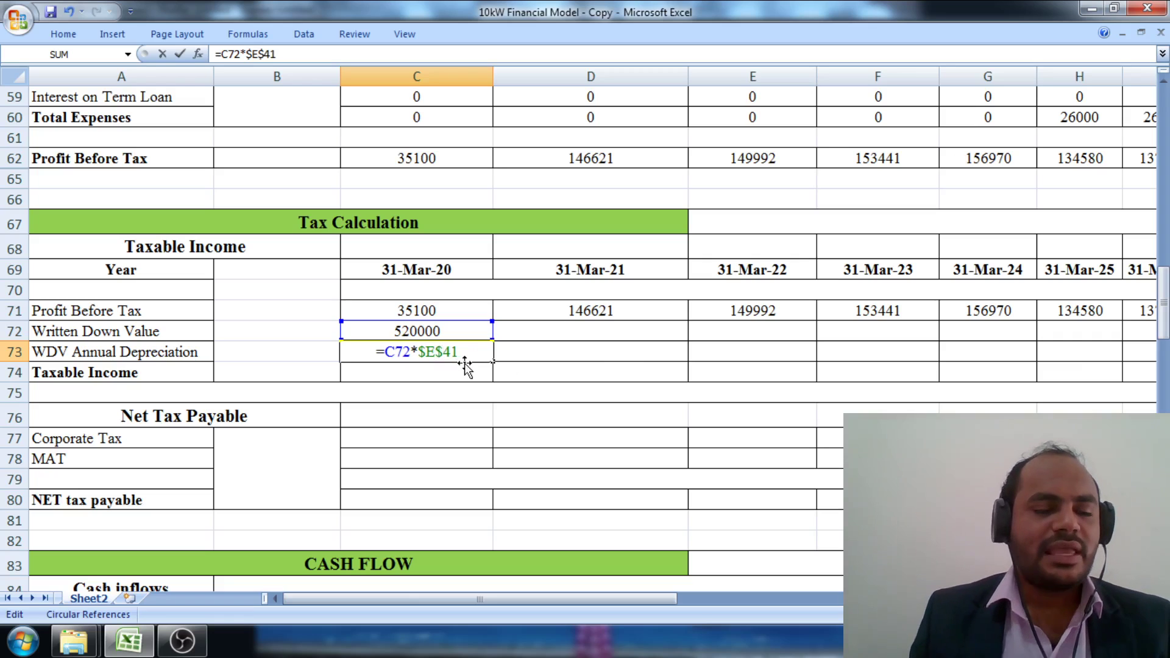
{"action": "left_click", "coordinate": [553, 351]}
{"action": "left_click", "coordinate": [433, 352]}
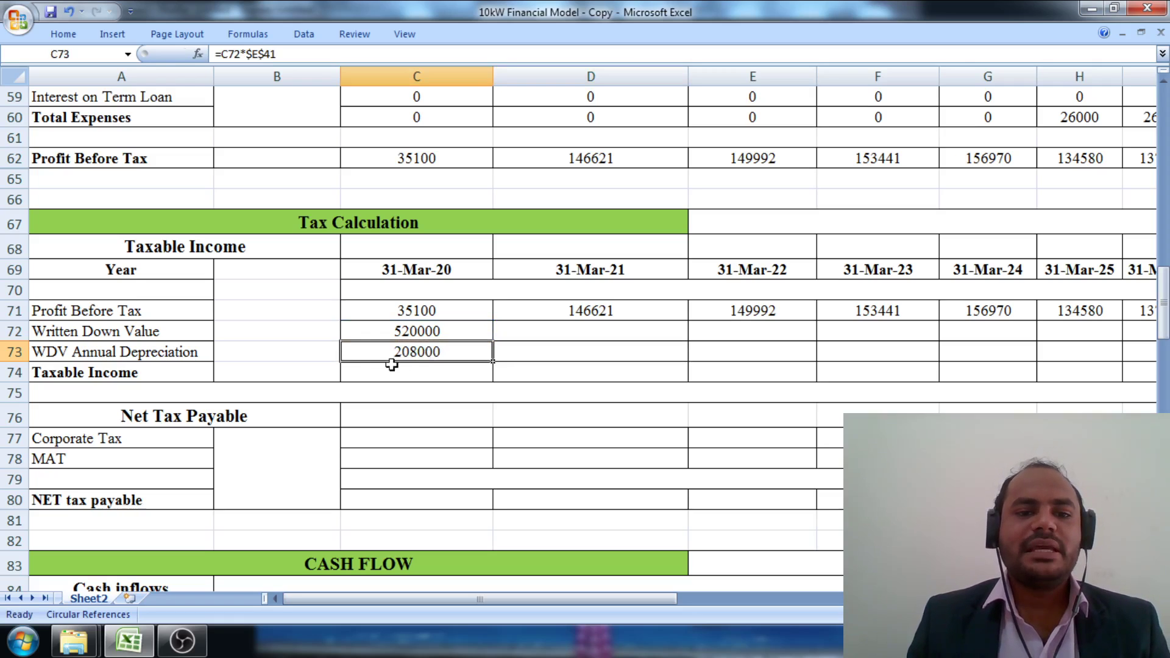
{"action": "double_click", "coordinate": [434, 360]}
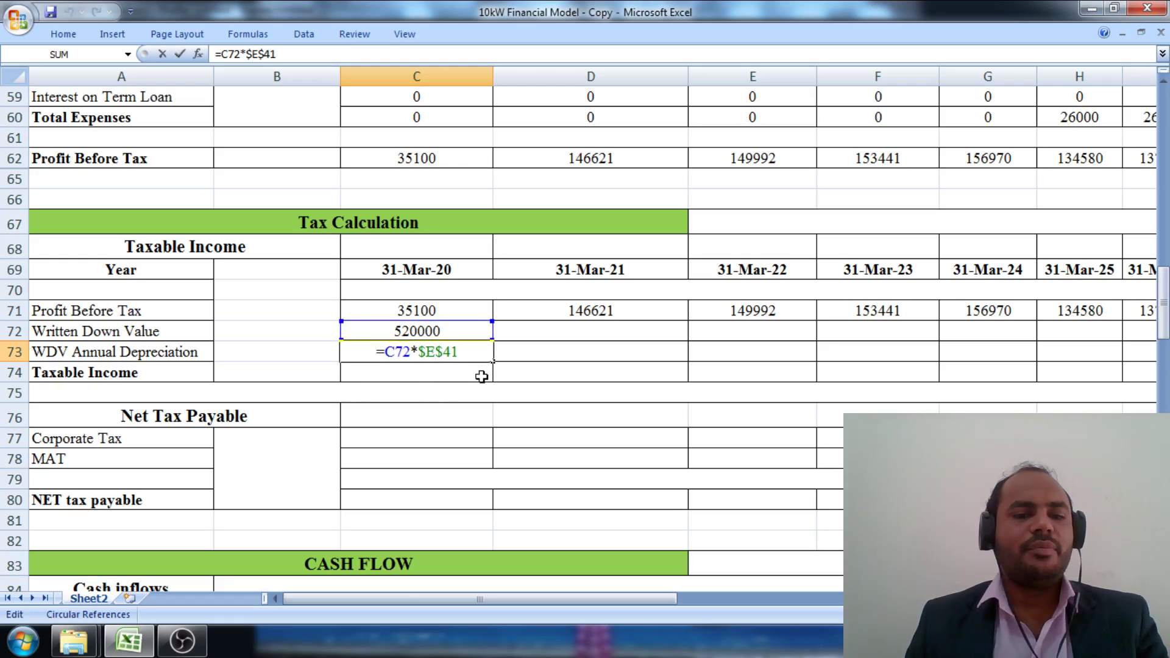
{"action": "key", "text": "Escape"}
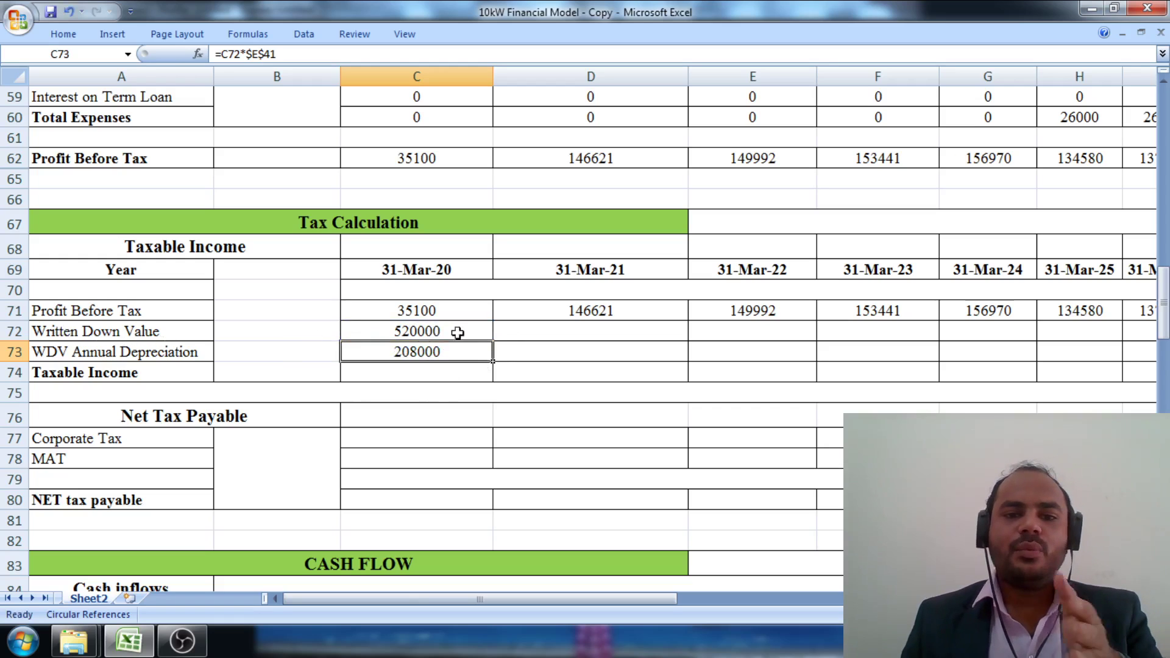
Calculate the second-year Written Down Value in D72 by subtracting the previous year's depreciation with =C72-C73
{"action": "left_click", "coordinate": [589, 326]}
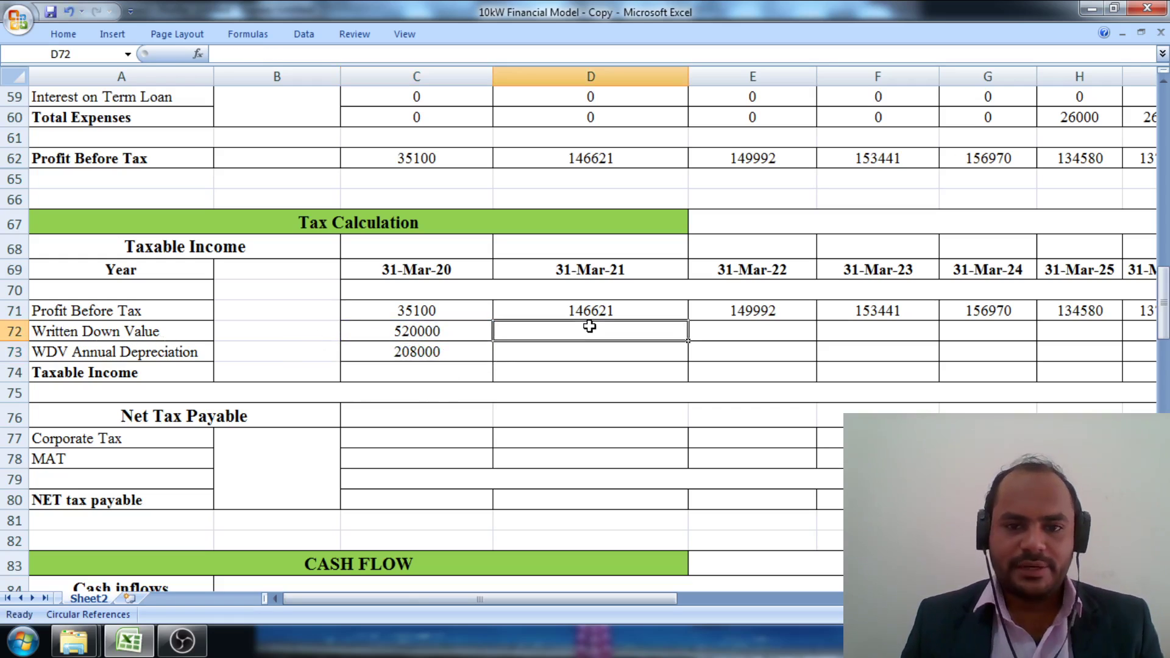
{"action": "type", "text": "="}
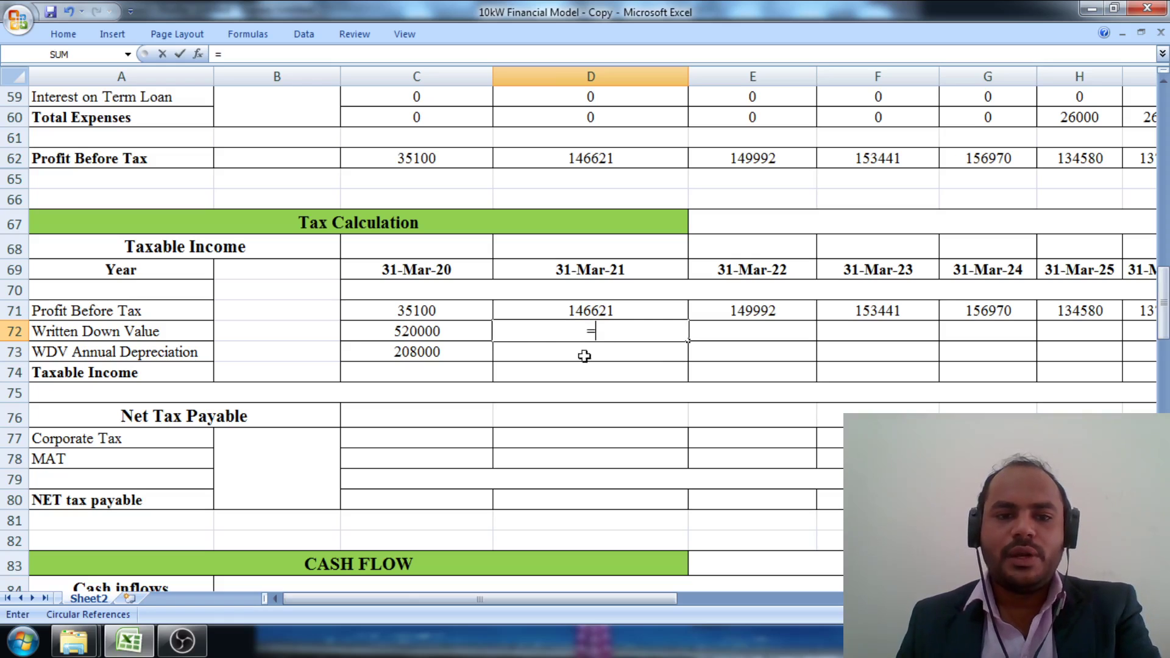
{"action": "left_click", "coordinate": [395, 332]}
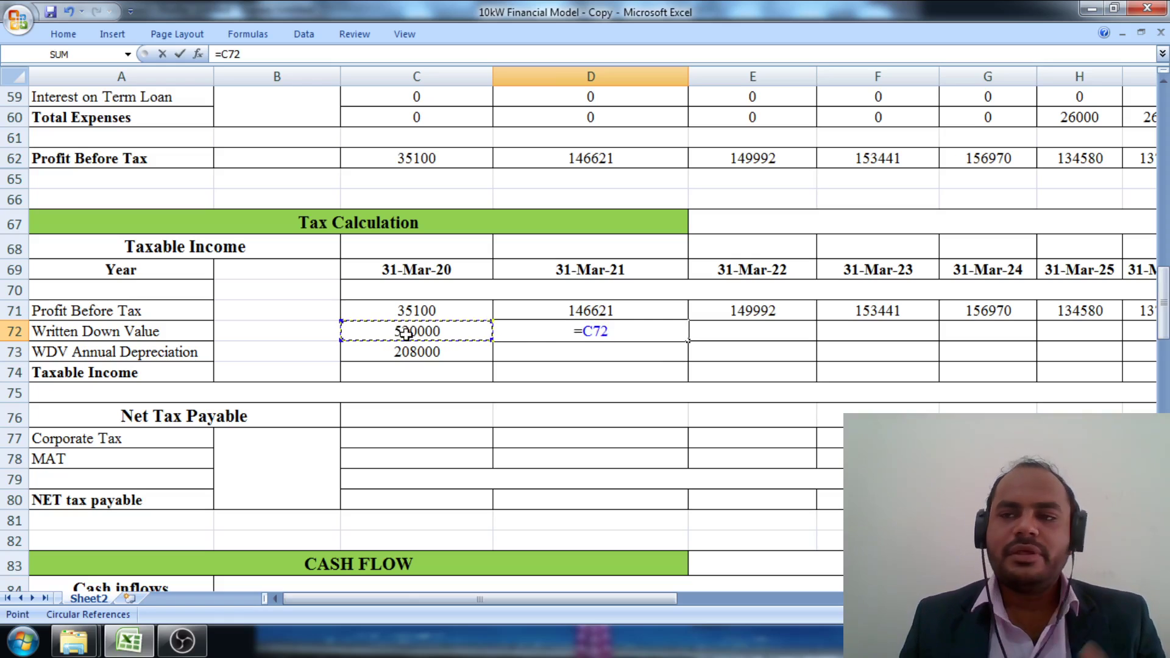
{"action": "type", "text": "-"}
{"action": "left_click", "coordinate": [425, 354]}
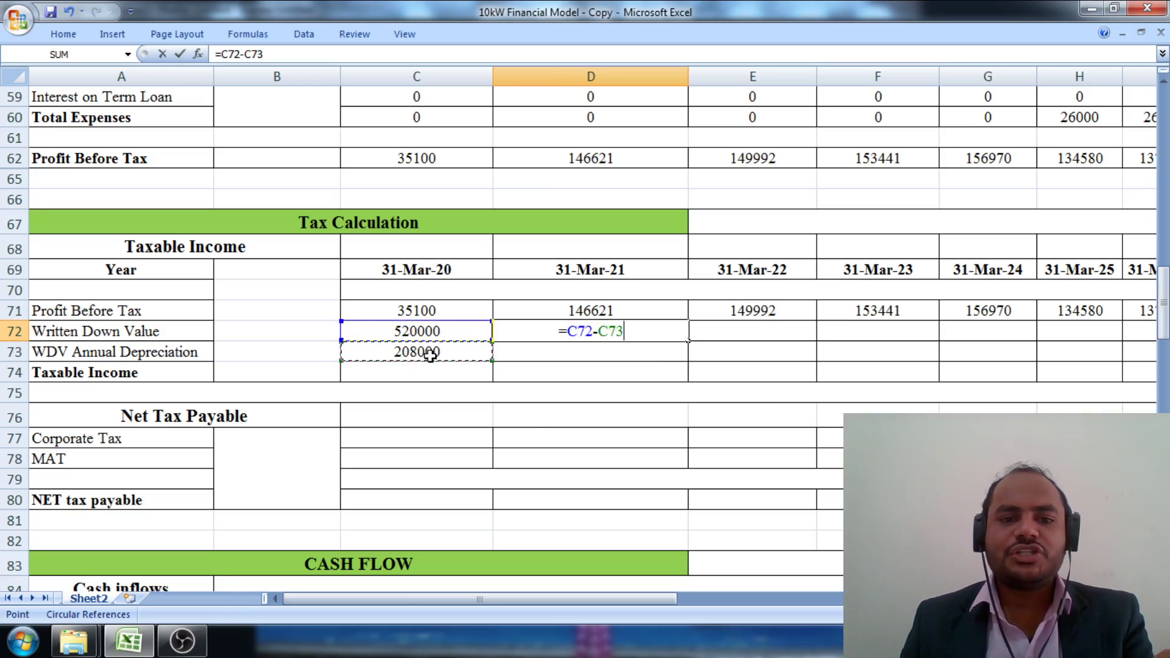
{"action": "key", "text": "Return"}
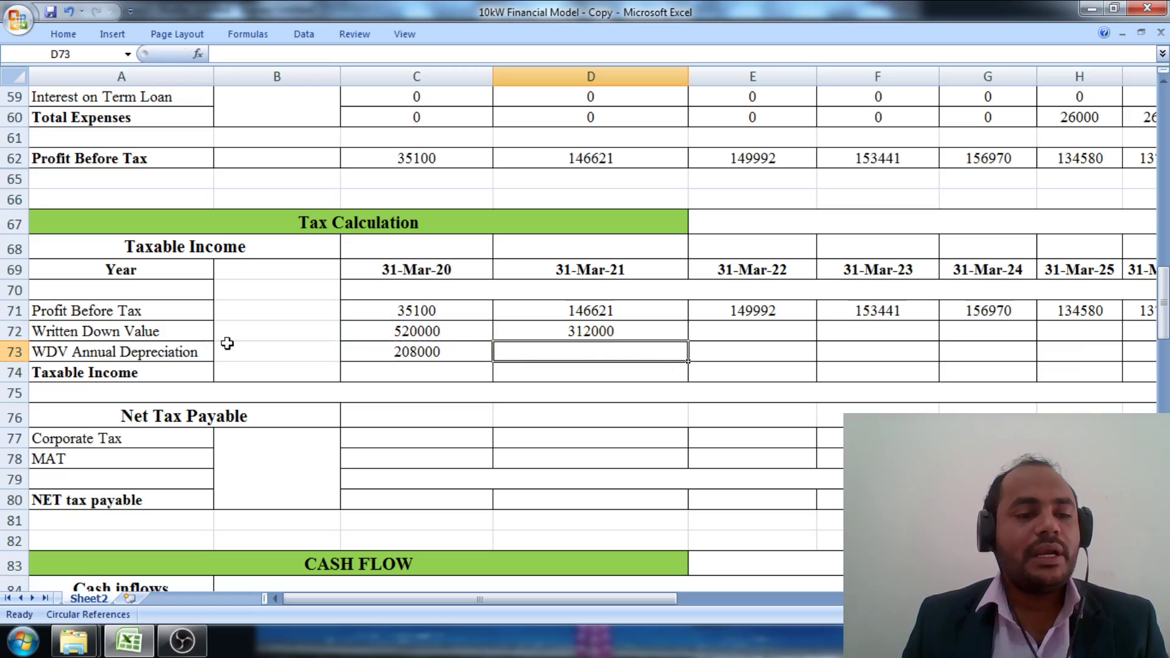
Fill the Written Down Value formula from D72 across row 72 to column AA
{"action": "left_click", "coordinate": [651, 335]}
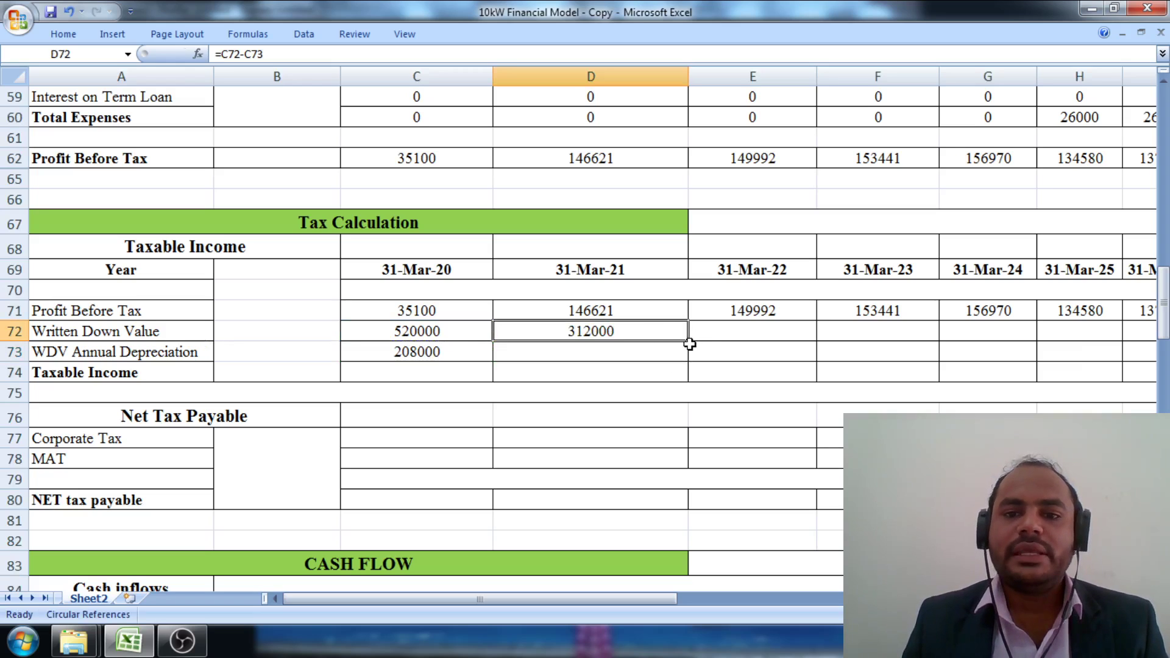
{"action": "left_click_drag", "start_coordinate": [689, 344], "coordinate": [1077, 339]}
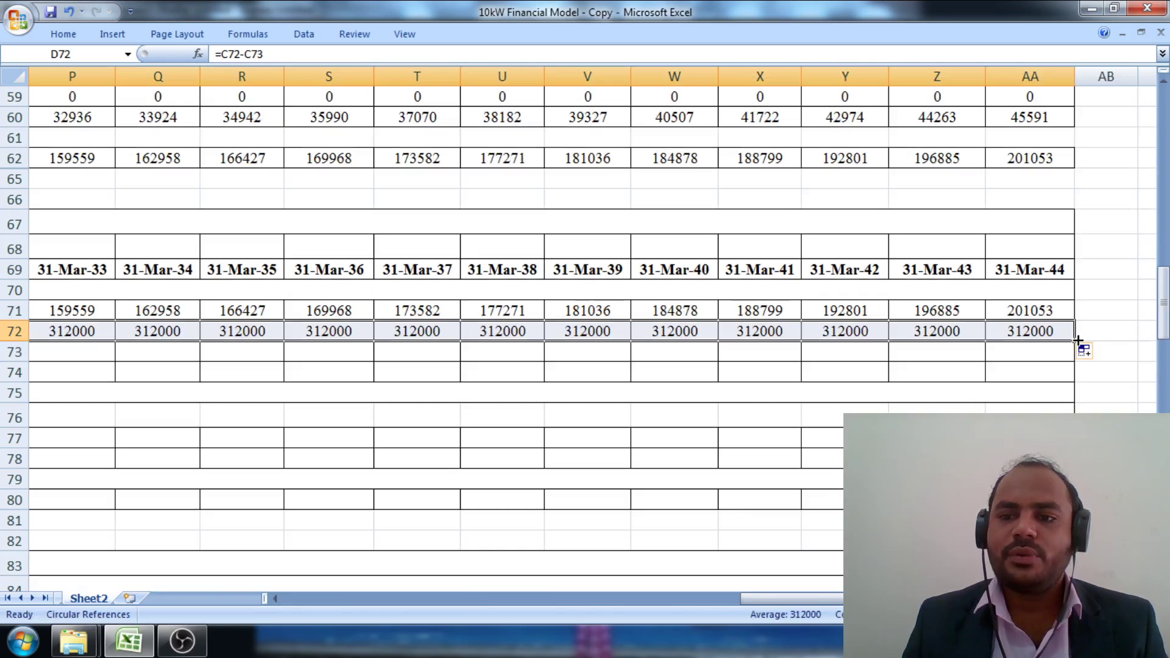
{"action": "left_click_drag", "start_coordinate": [792, 598], "coordinate": [488, 612]}
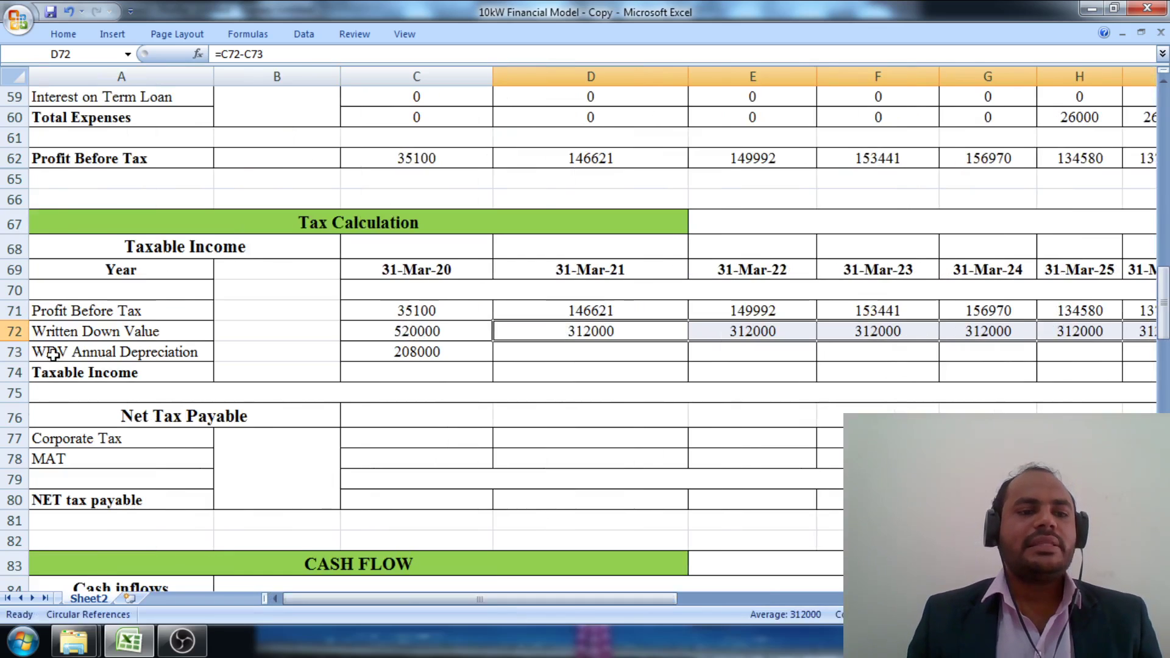
Fill the WDV Annual Depreciation formula from C73 across row 73 to column AA and check the last-year cells
{"action": "left_click", "coordinate": [470, 354]}
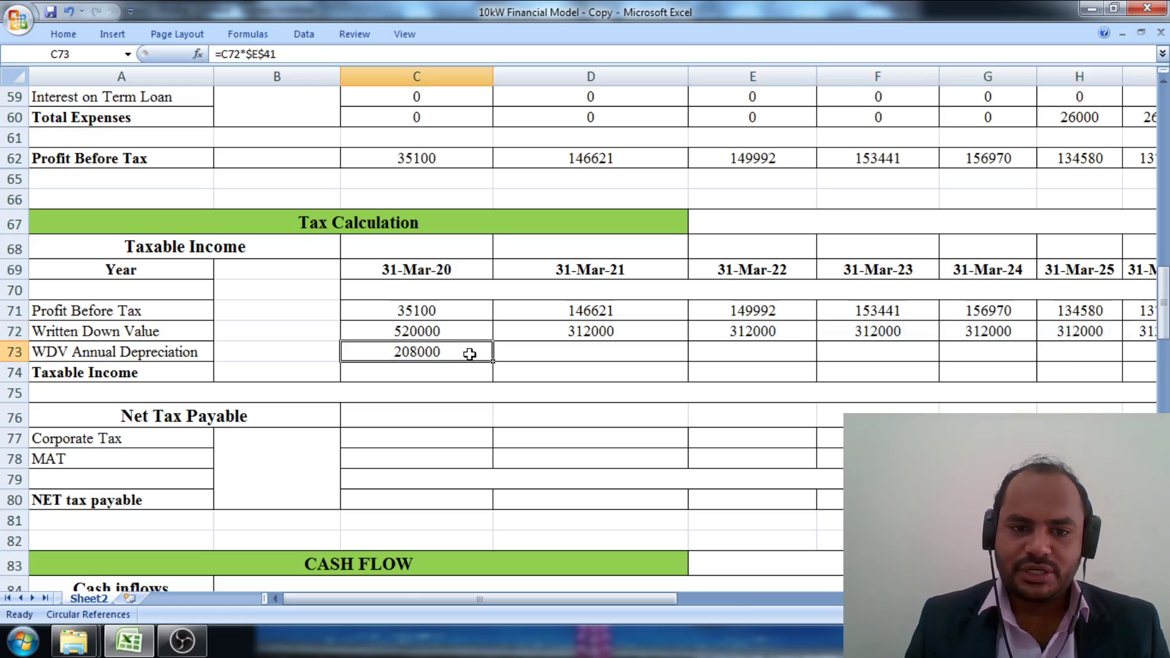
{"action": "left_click_drag", "start_coordinate": [493, 365], "coordinate": [1086, 381]}
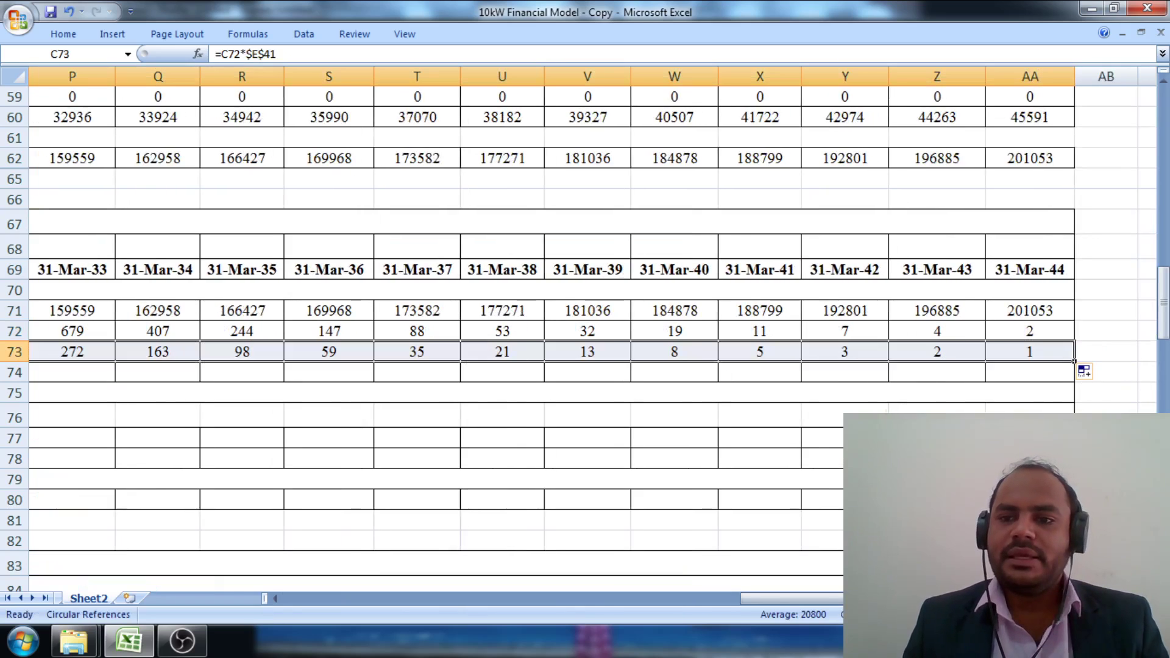
{"action": "left_click_drag", "start_coordinate": [912, 599], "coordinate": [456, 609]}
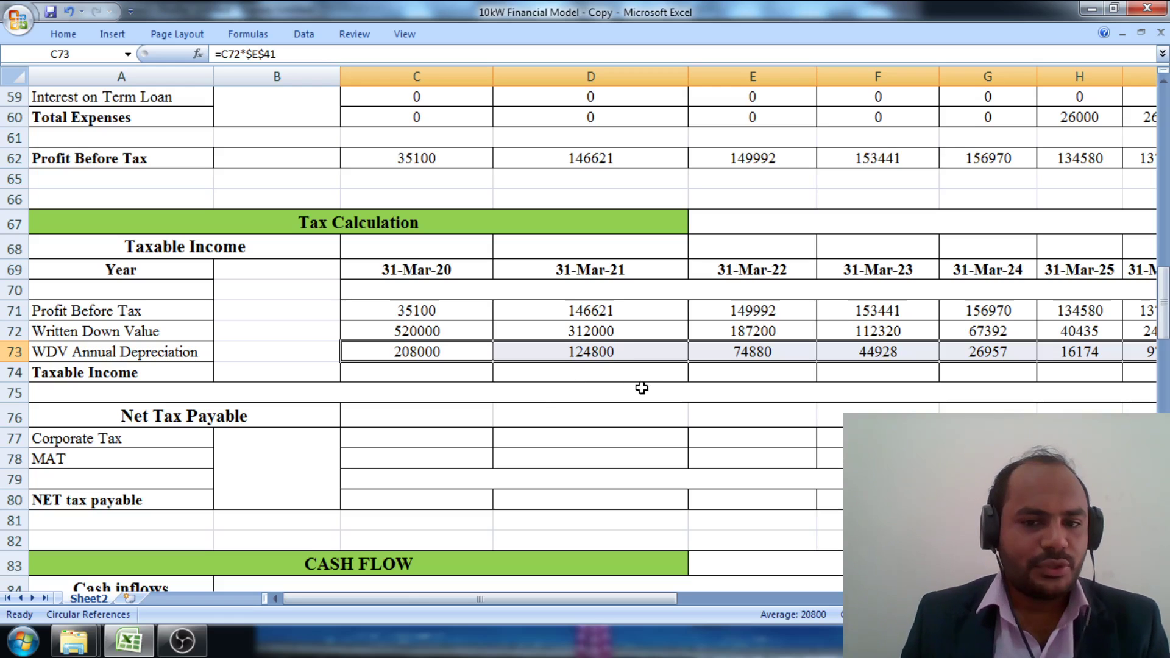
{"action": "left_click_drag", "start_coordinate": [613, 602], "coordinate": [1063, 600]}
{"action": "left_click", "coordinate": [1044, 348]}
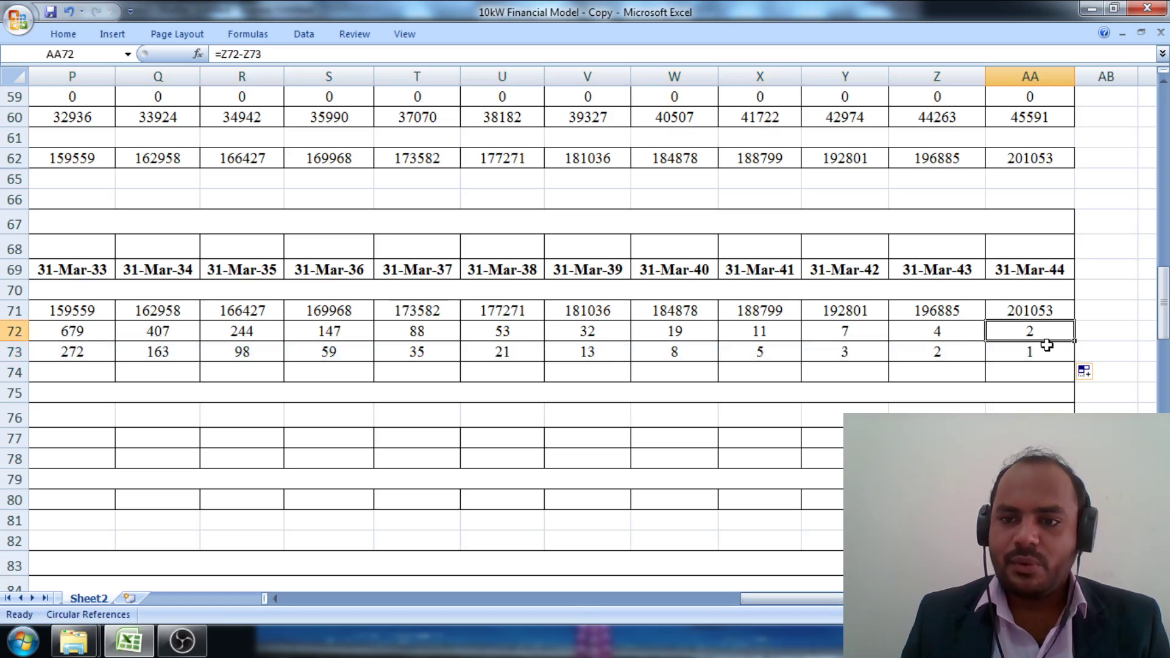
{"action": "left_click_drag", "start_coordinate": [1033, 600], "coordinate": [576, 618]}
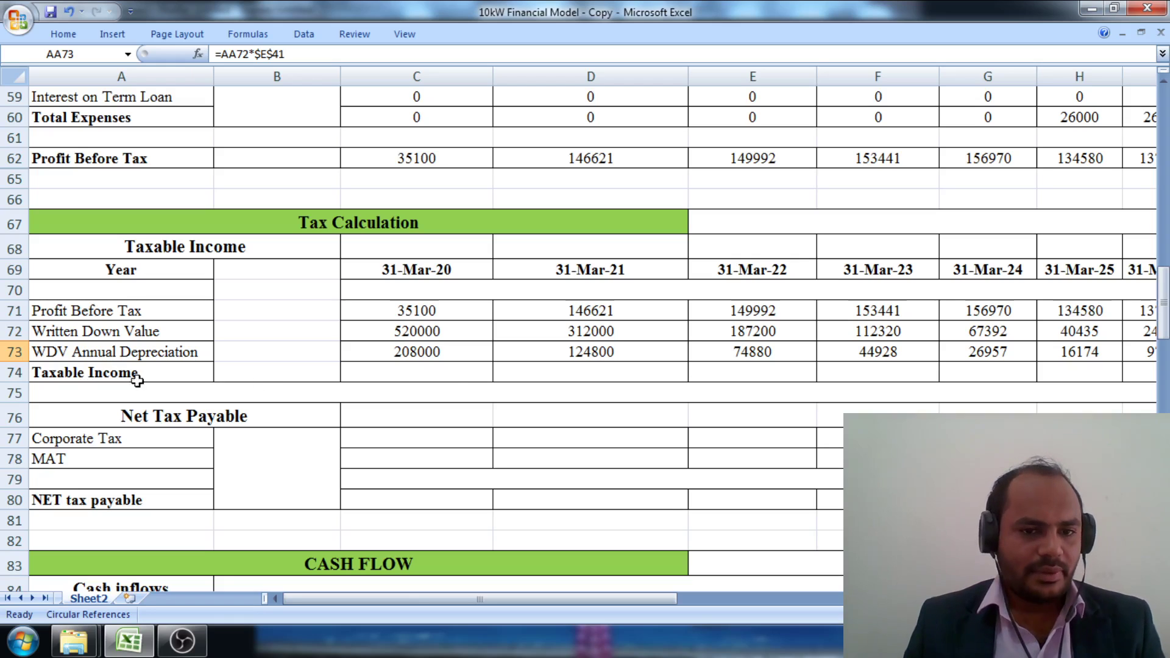
Calculate the first-year Taxable Income in C74 as Profit Before Tax minus WDV Annual Depreciation with =C71-C73
{"action": "left_click", "coordinate": [455, 377]}
{"action": "type", "text": "="}
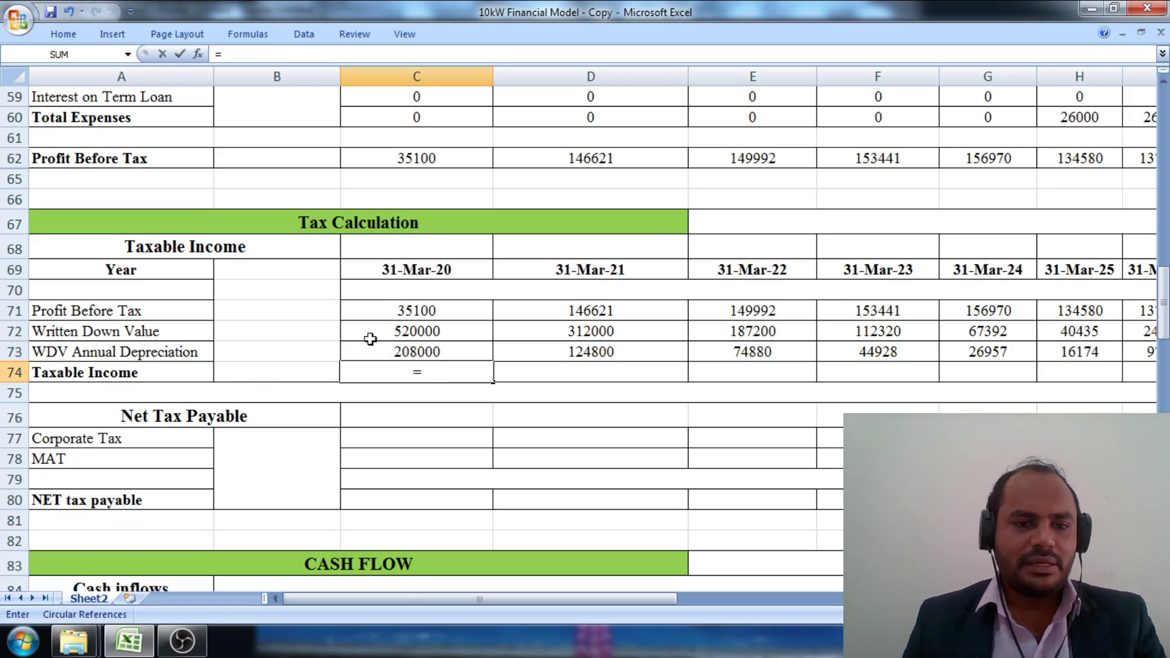
{"action": "left_click", "coordinate": [398, 309]}
{"action": "type", "text": "-"}
{"action": "left_click", "coordinate": [459, 352]}
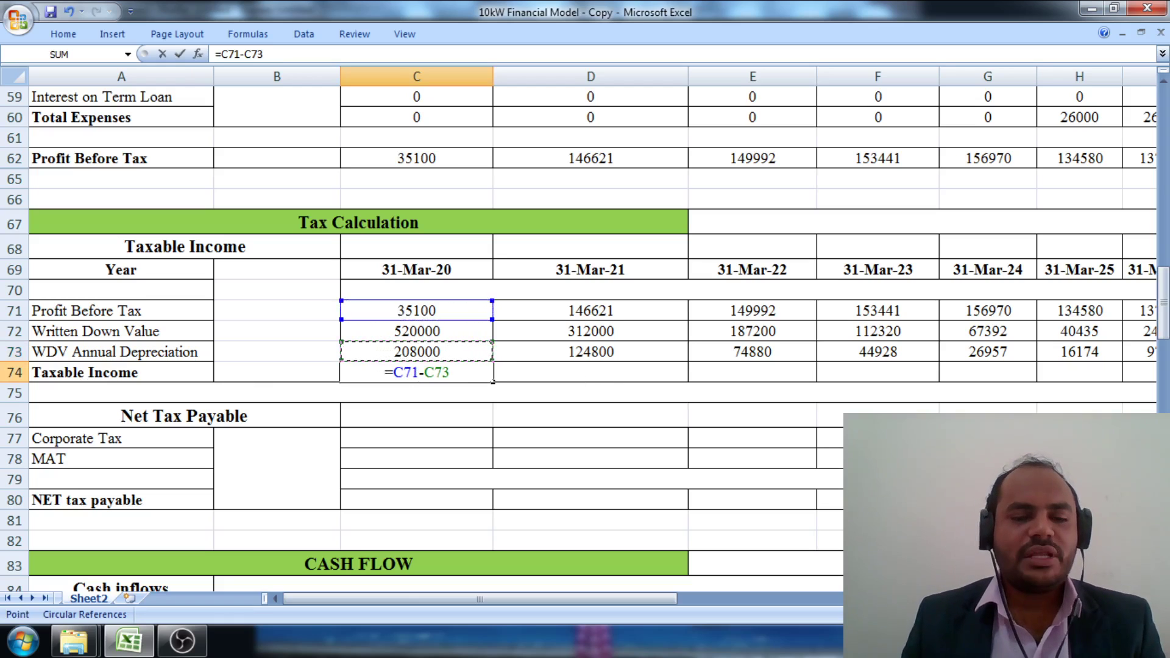
{"action": "key", "text": "Return"}
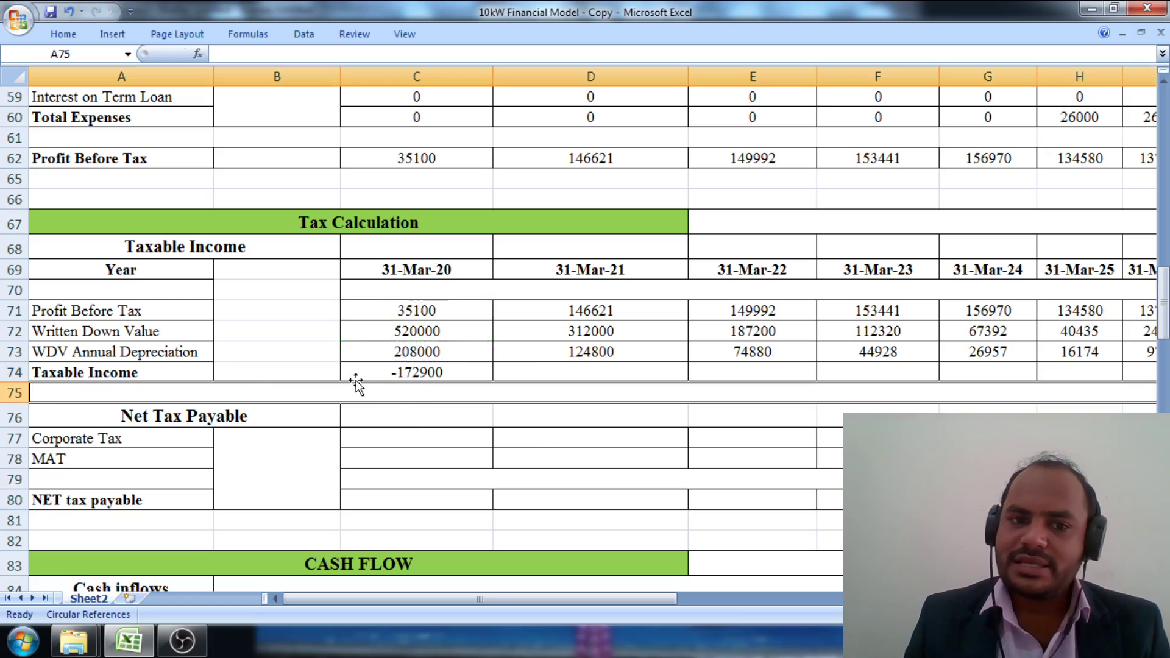
Fill the Taxable Income formula from C74 across row 74 to column AA
{"action": "left_click", "coordinate": [487, 379]}
{"action": "left_click_drag", "start_coordinate": [492, 383], "coordinate": [1073, 374]}
{"action": "left_click", "coordinate": [687, 601]}
{"action": "left_click_drag", "start_coordinate": [687, 601], "coordinate": [415, 606]}
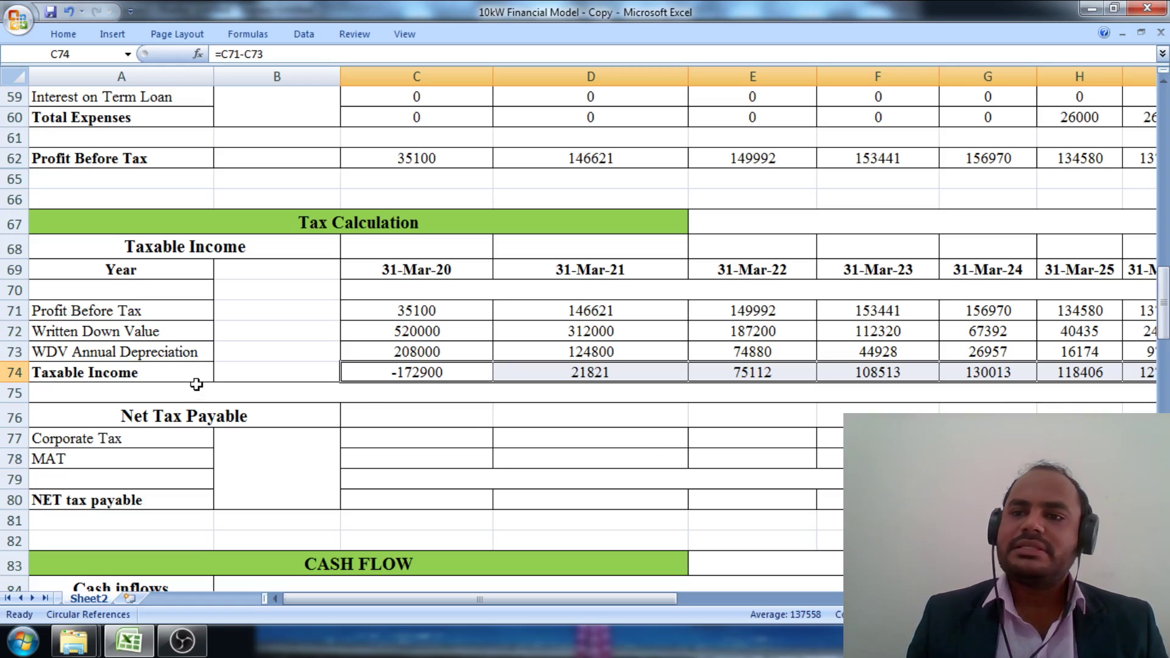
Enter the first-year Corporate Tax formula in C77 as Taxable Income times the Corporate Tax rate, =C74*E44
{"action": "scroll", "coordinate": [223, 425], "scroll_direction": "down", "scroll_amount": 1}
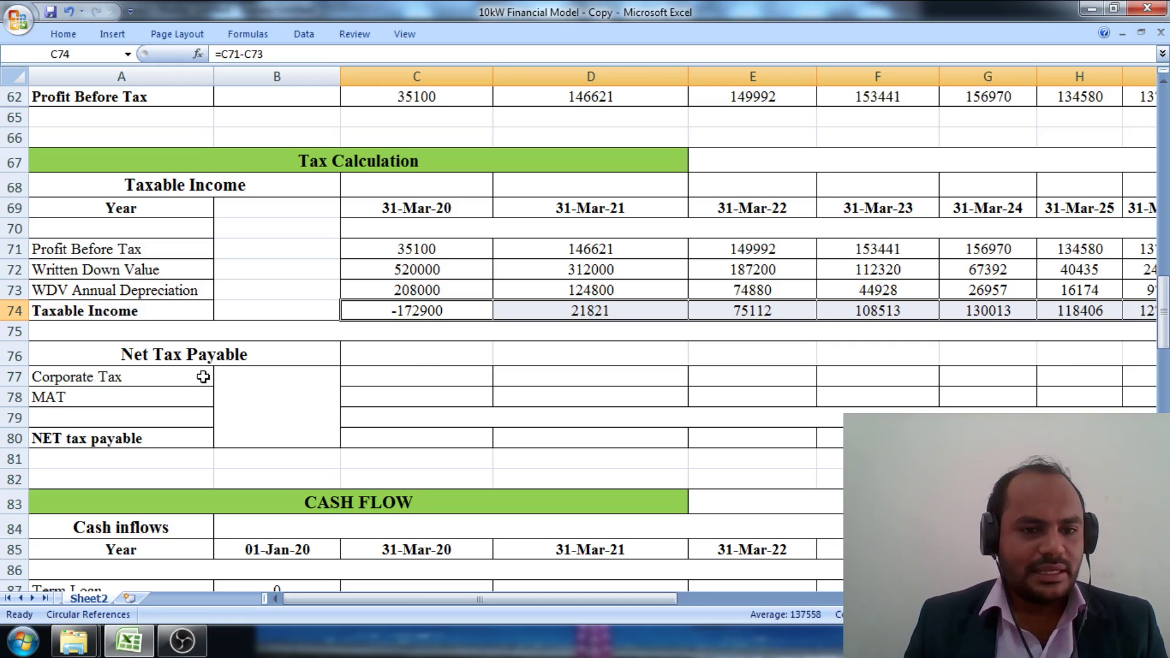
{"action": "left_click", "coordinate": [421, 376]}
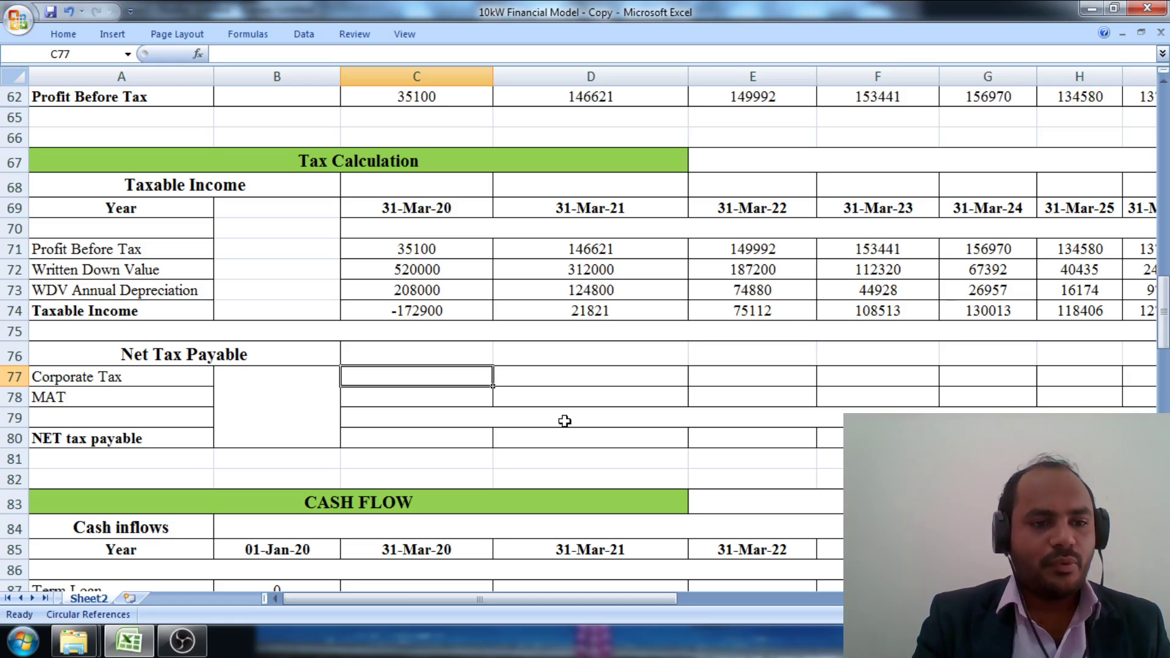
{"action": "type", "text": "="}
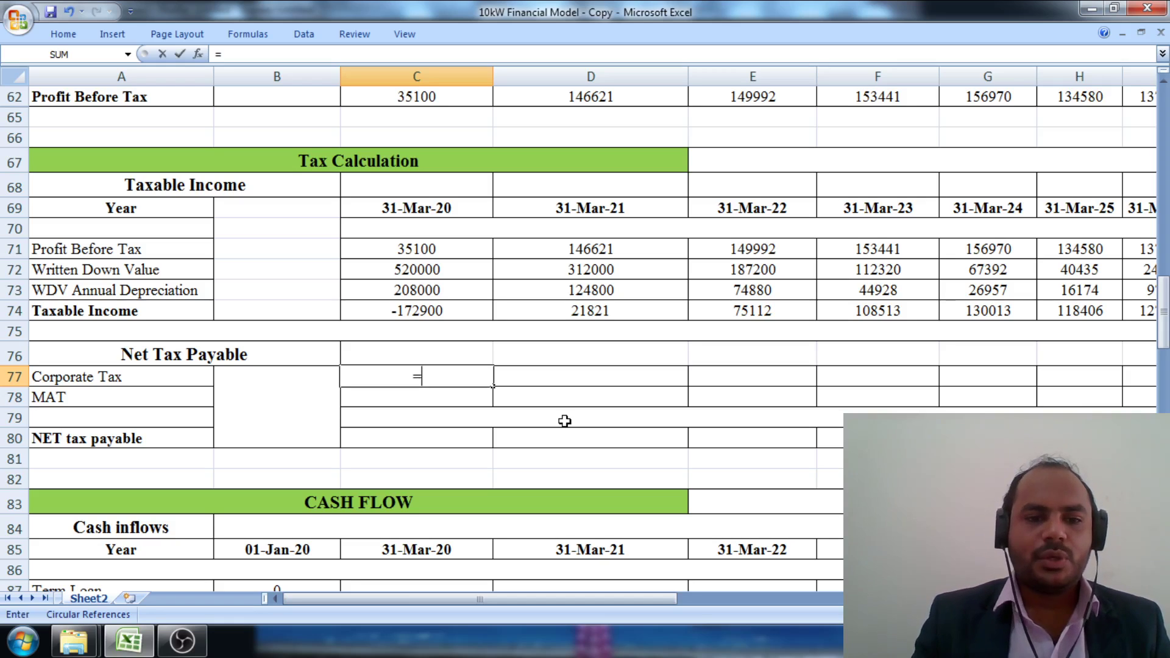
{"action": "left_click", "coordinate": [454, 311]}
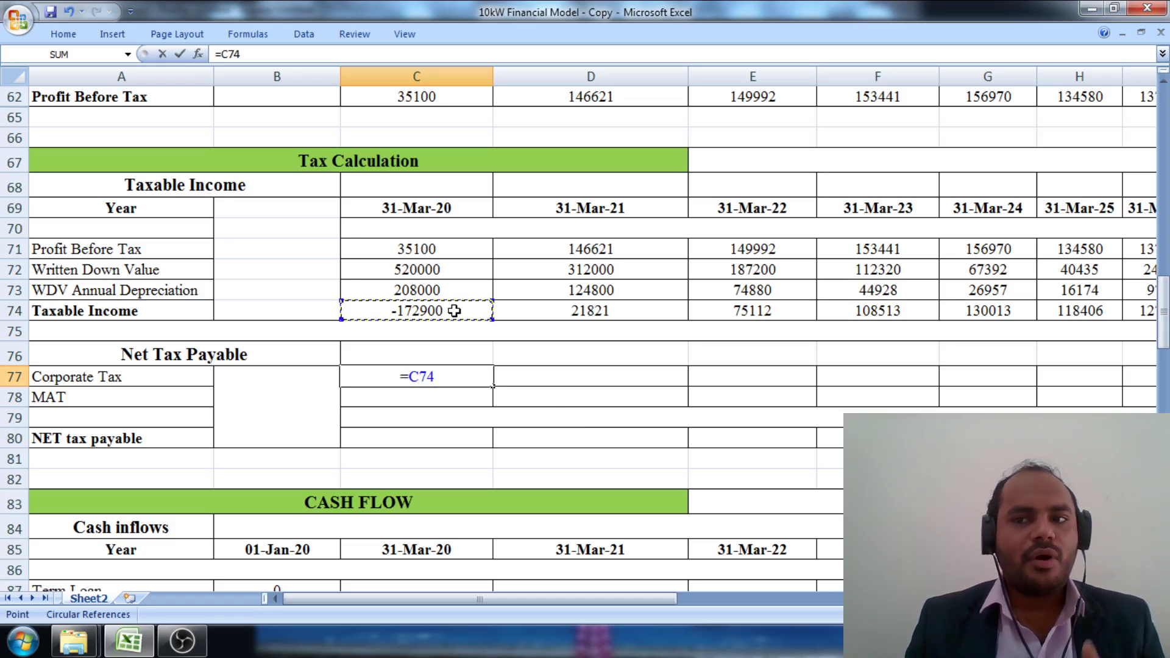
{"action": "type", "text": "*"}
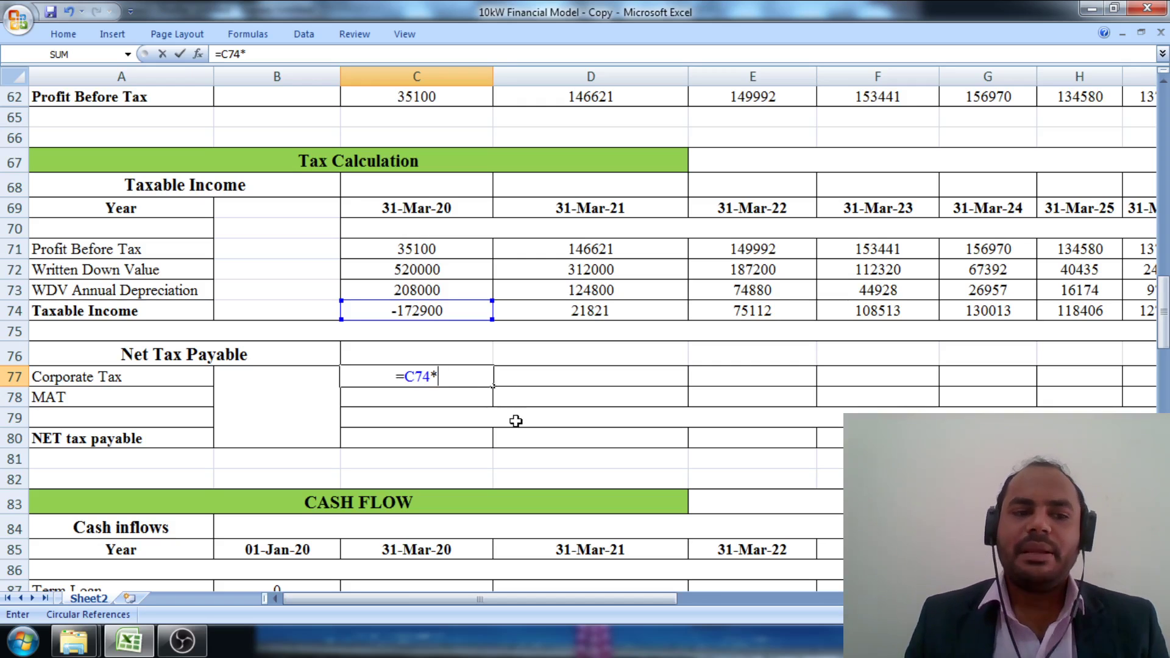
{"action": "scroll", "coordinate": [728, 433], "scroll_direction": "up", "scroll_amount": 9}
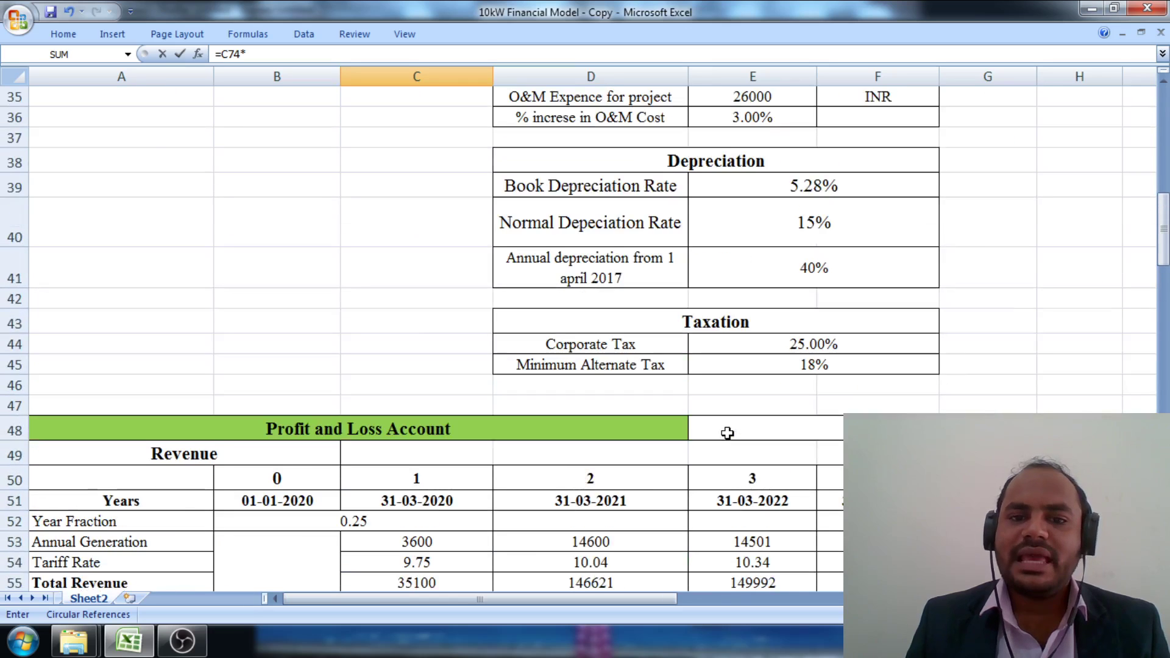
{"action": "left_click", "coordinate": [866, 343]}
{"action": "scroll", "coordinate": [817, 400], "scroll_direction": "down", "scroll_amount": 10}
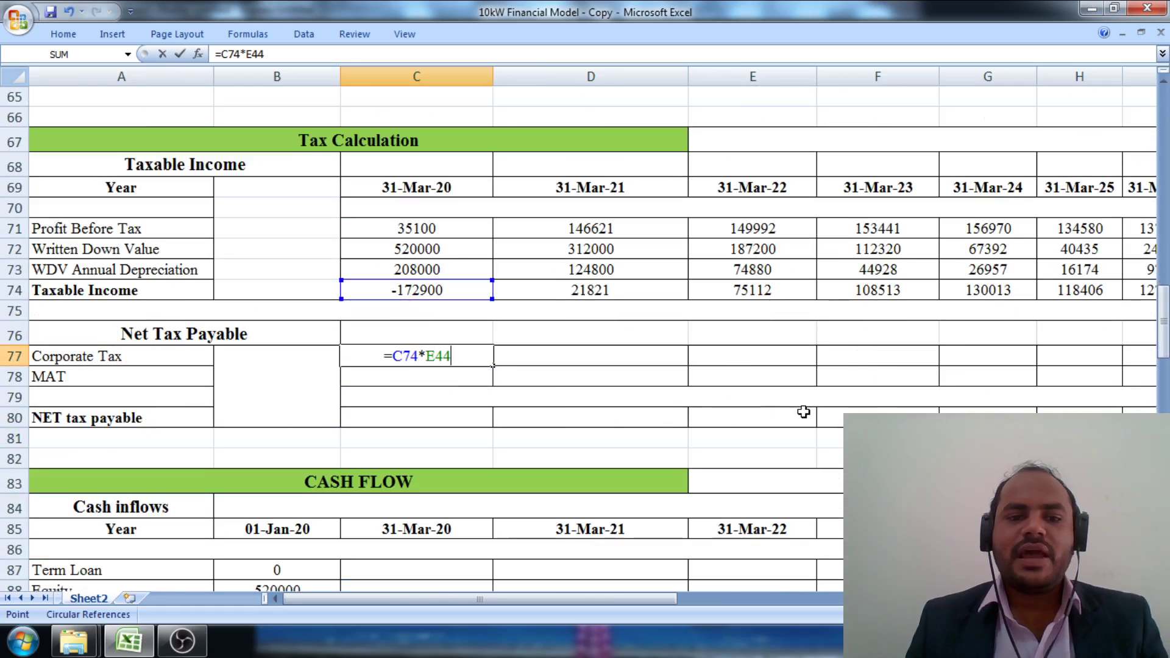
Make the Corporate Tax rate reference in C77 absolute so the formula reads =C74*$E$44
{"action": "left_click", "coordinate": [426, 357]}
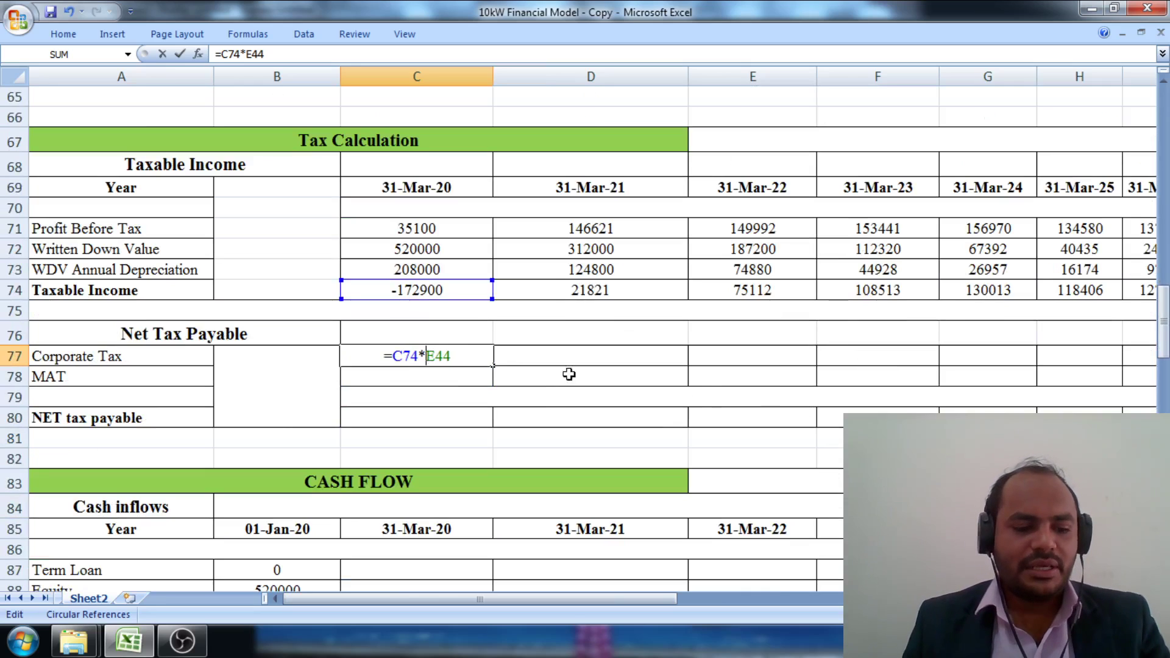
{"action": "type", "text": "$"}
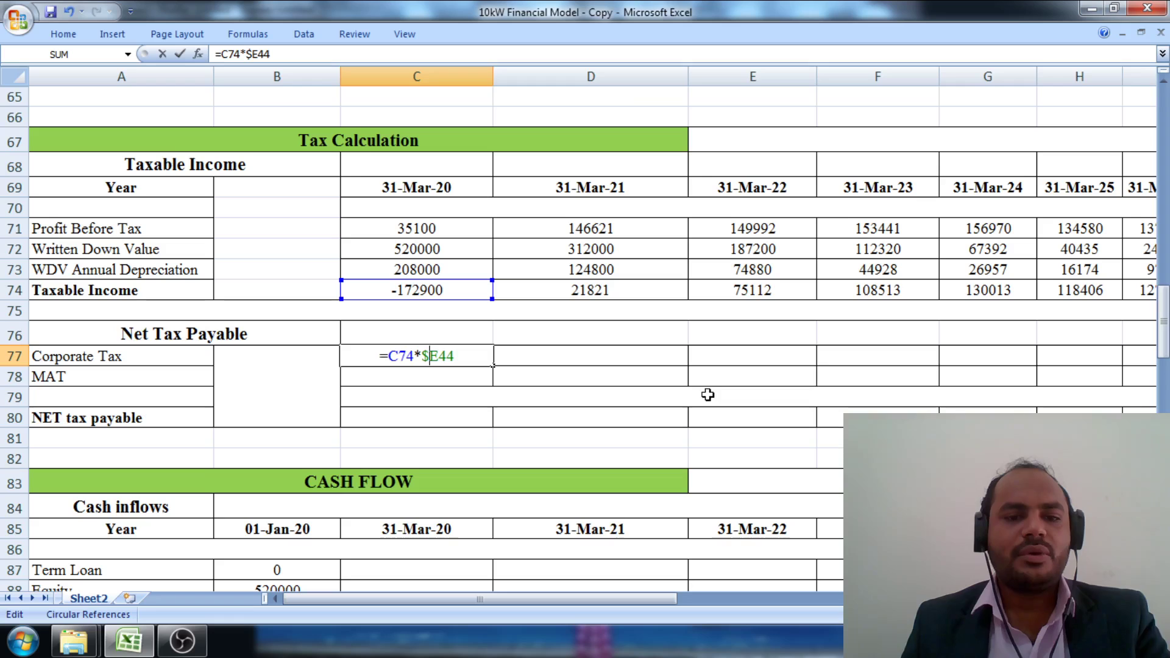
{"action": "left_click", "coordinate": [439, 356]}
{"action": "type", "text": "$"}
{"action": "key", "text": "Return"}
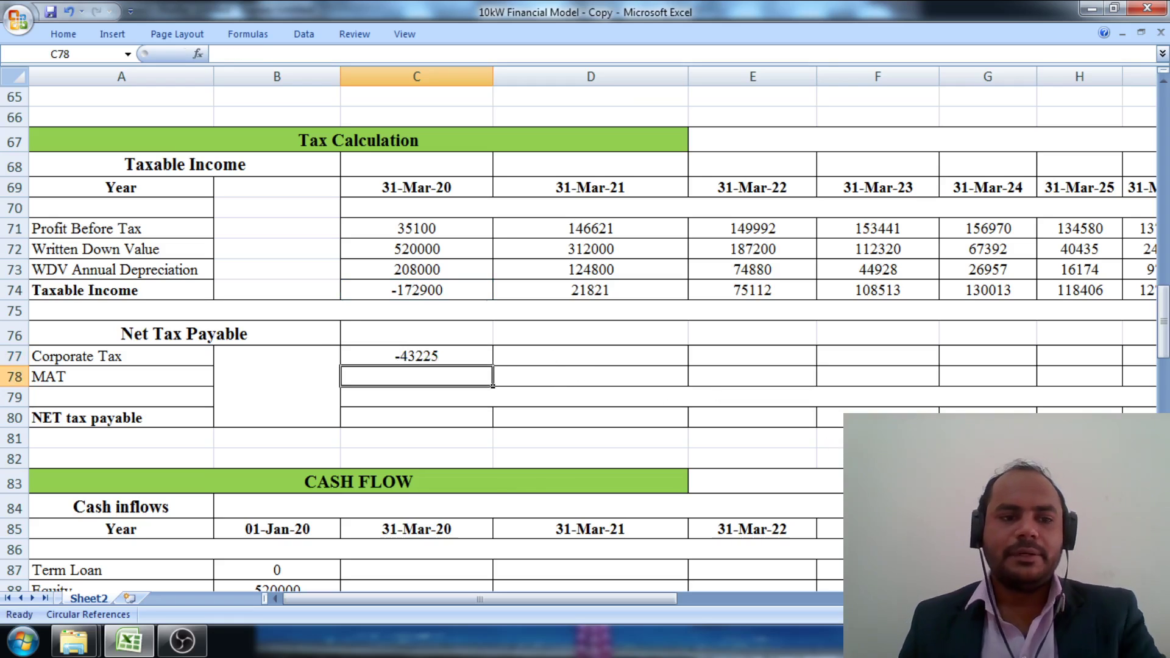
Fill the Corporate Tax formula from C77 across row 77 to column AA
{"action": "left_click", "coordinate": [445, 352]}
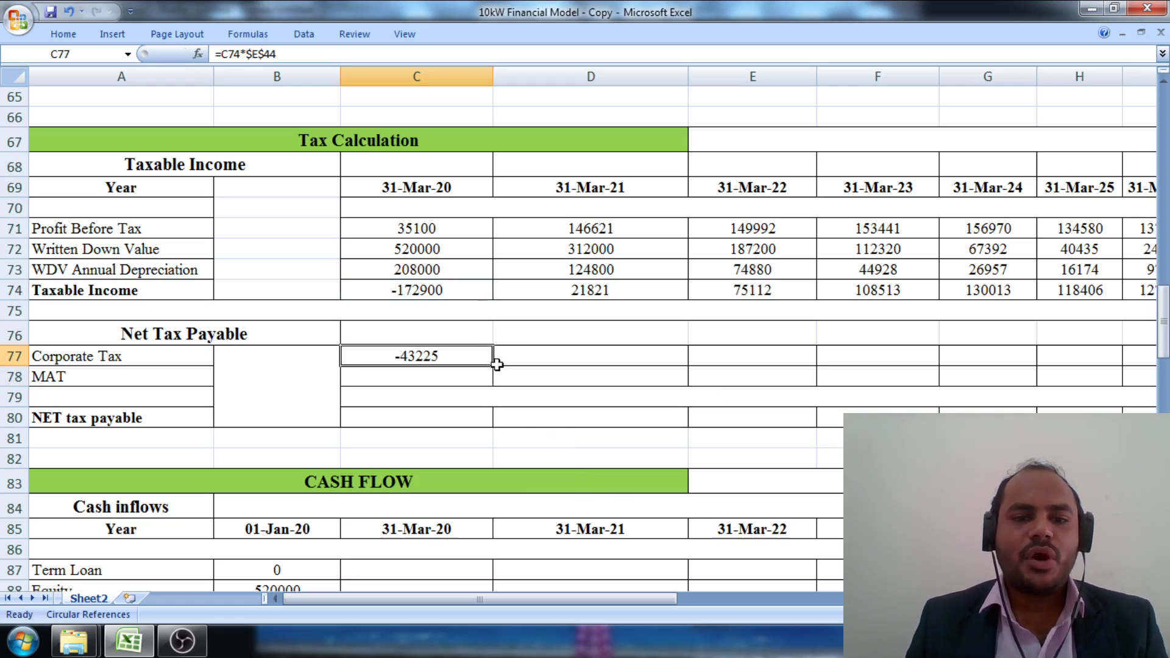
{"action": "left_click_drag", "start_coordinate": [492, 365], "coordinate": [988, 366]}
{"action": "left_click_drag", "start_coordinate": [792, 599], "coordinate": [396, 620]}
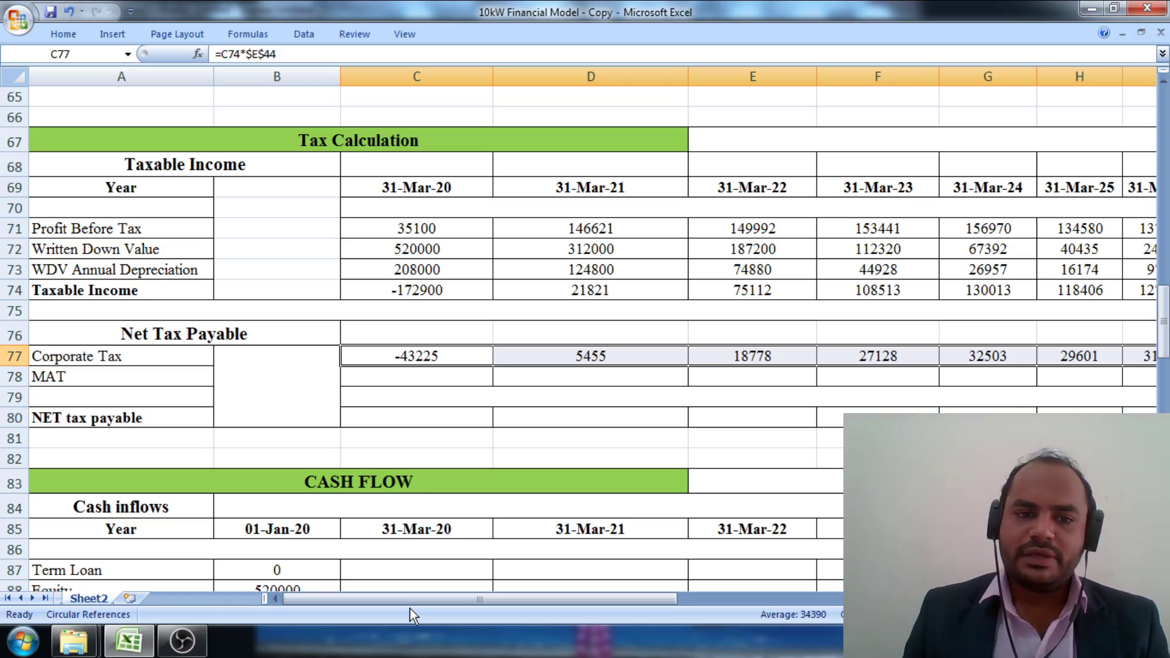
Enter the first-year MAT formula in C78 as Profit Before Tax times the Minimum Alternate Tax rate, =C71*E45
{"action": "left_click", "coordinate": [3, 376]}
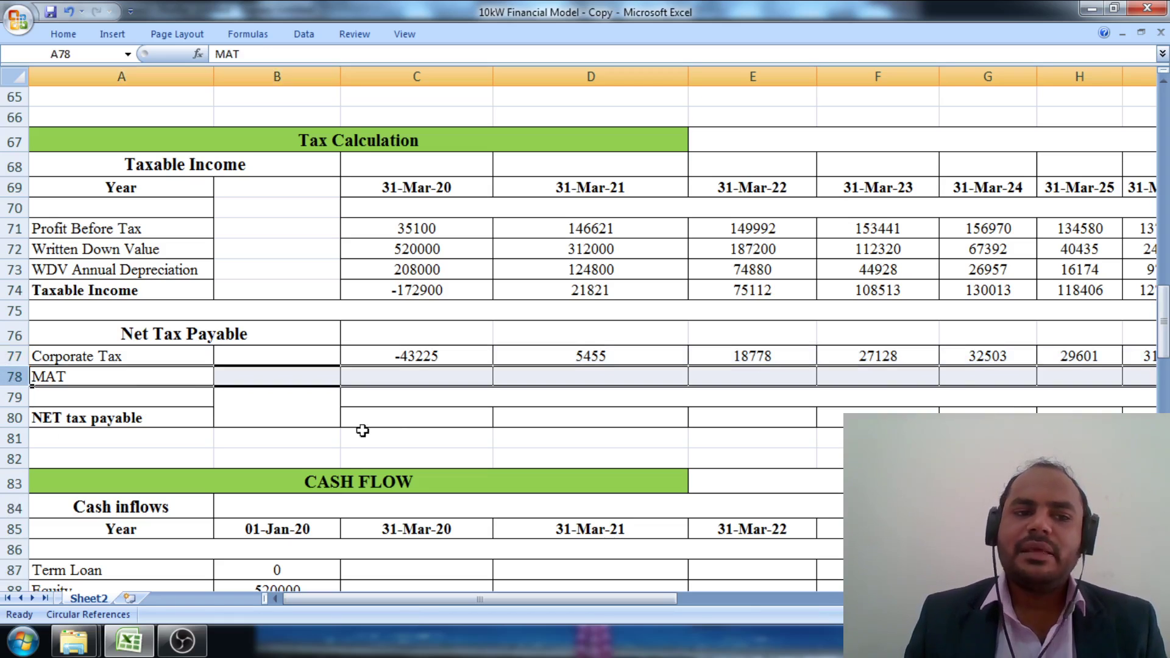
{"action": "left_click", "coordinate": [449, 378]}
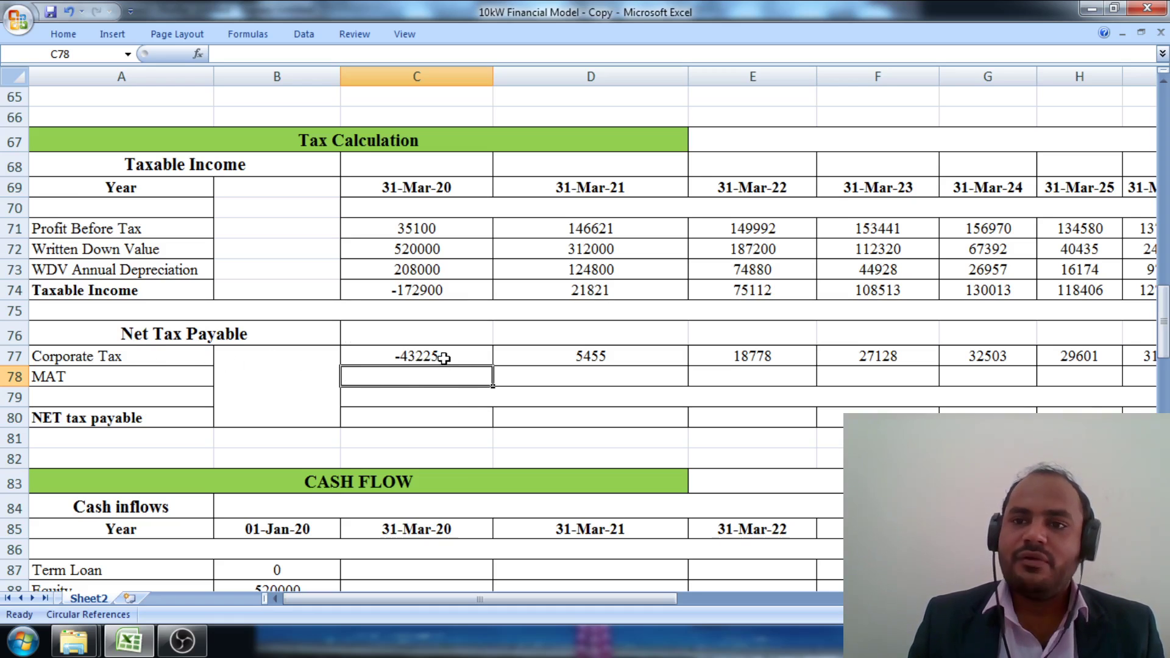
{"action": "double_click", "coordinate": [454, 379]}
{"action": "type", "text": "="}
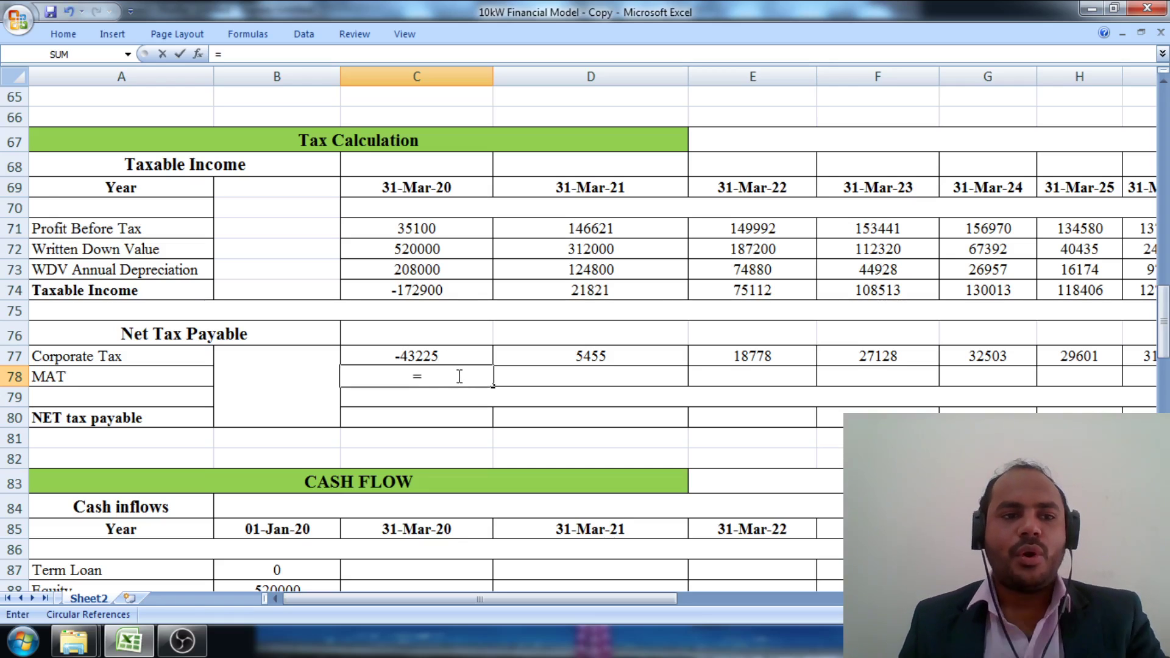
{"action": "left_click", "coordinate": [455, 227]}
{"action": "type", "text": "*"}
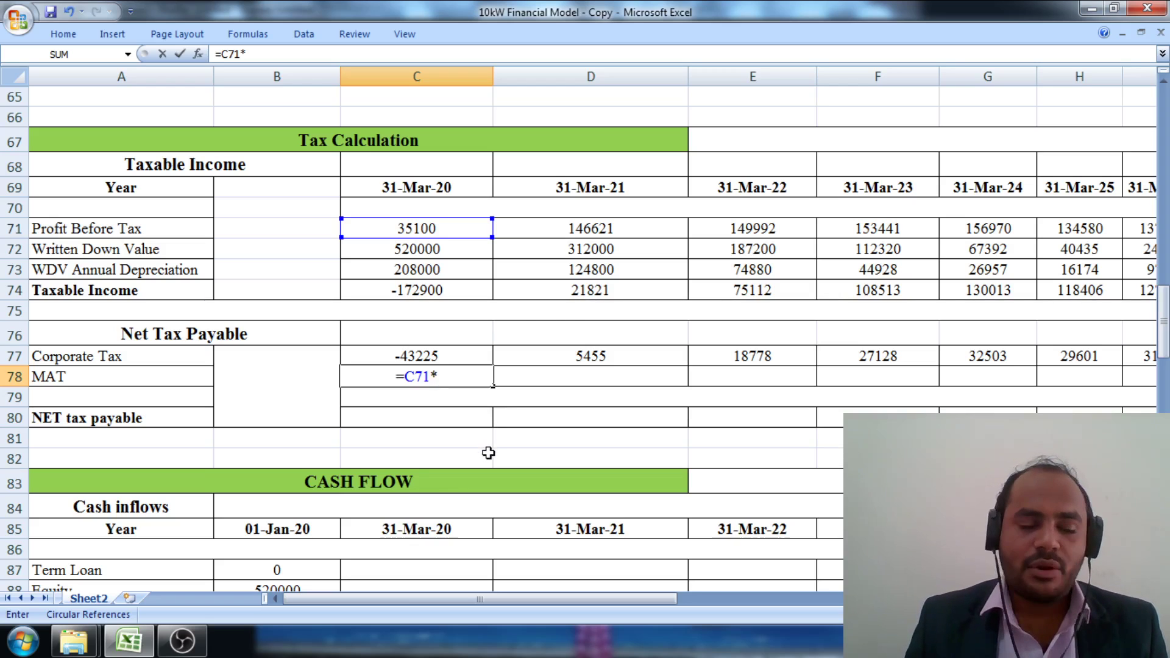
{"action": "scroll", "coordinate": [743, 468], "scroll_direction": "up", "scroll_amount": 8}
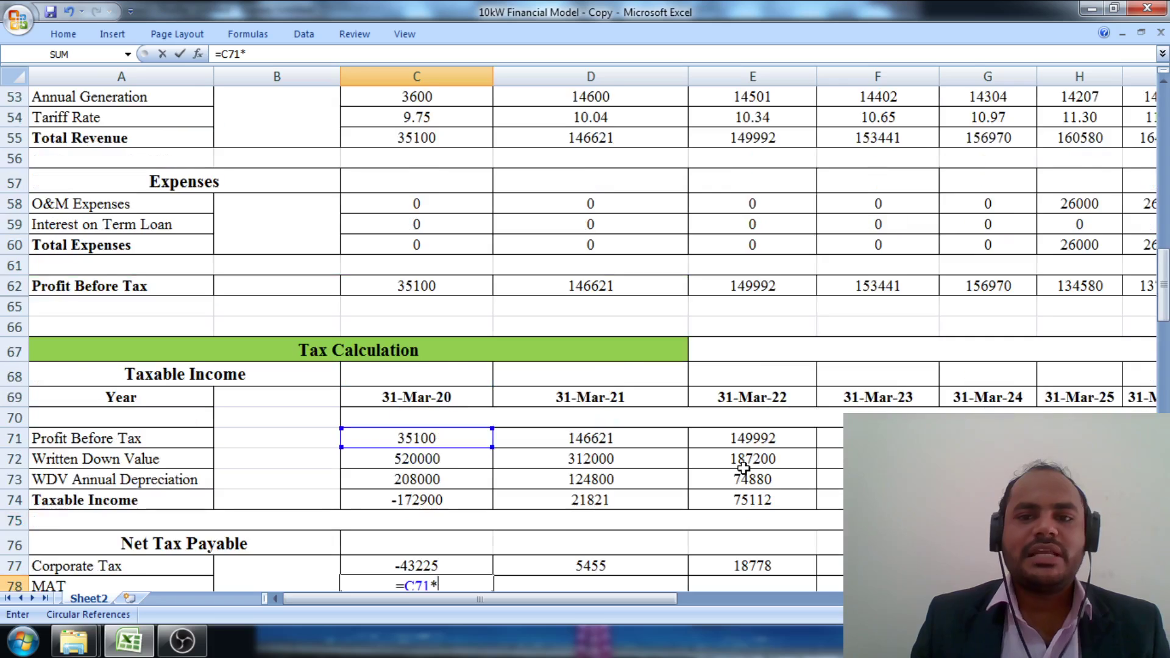
{"action": "scroll", "coordinate": [743, 468], "scroll_direction": "up", "scroll_amount": 1}
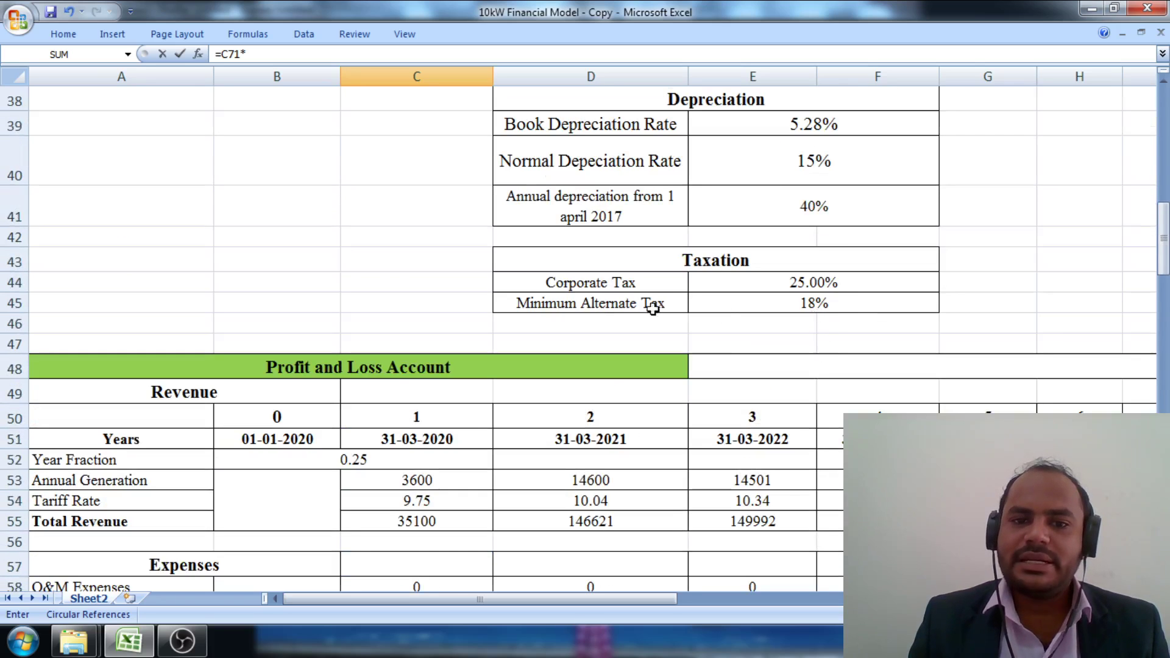
{"action": "left_click", "coordinate": [838, 304]}
{"action": "scroll", "coordinate": [705, 395], "scroll_direction": "down", "scroll_amount": 8}
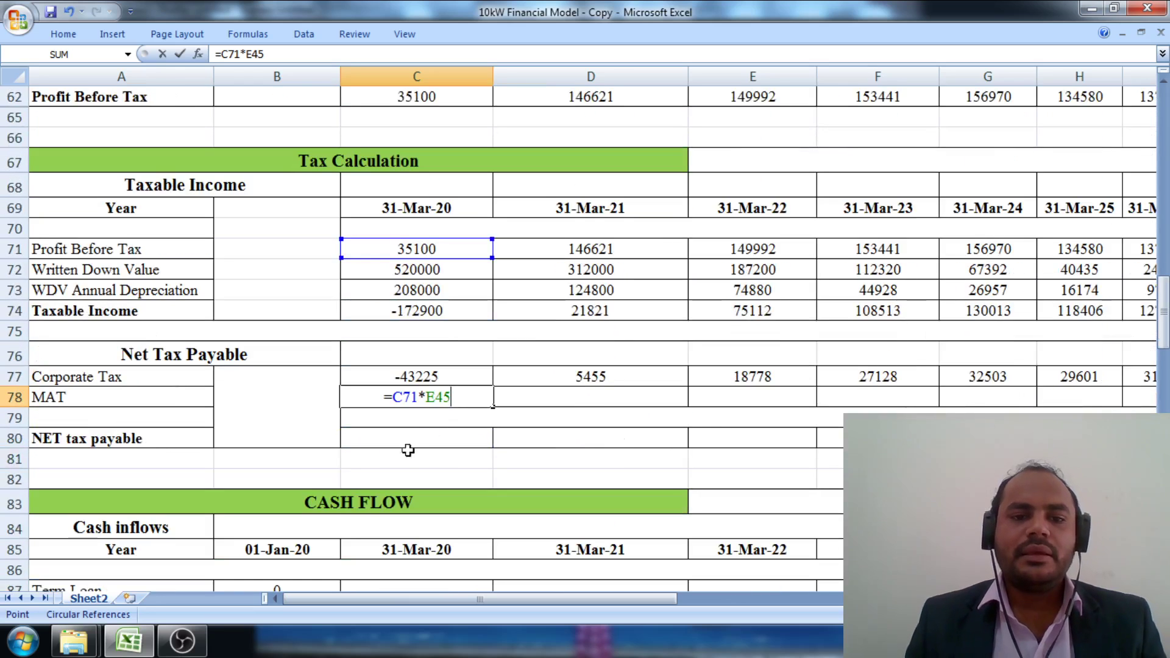
Make the Minimum Alternate Tax rate reference in C78 absolute so the formula reads =C71*$E$45
{"action": "left_click", "coordinate": [429, 398]}
{"action": "type", "text": "$"}
{"action": "key", "text": "Right"}
{"action": "type", "text": "$"}
{"action": "key", "text": "Return"}
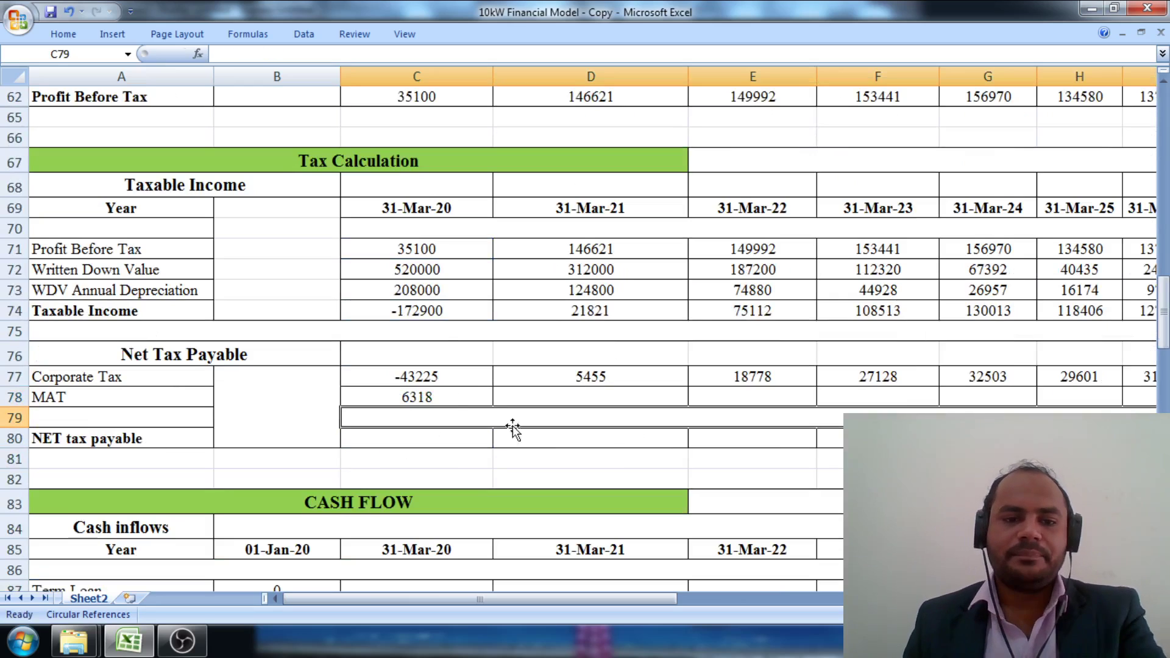
Fill the MAT formula from C78 across row 78 to column AA
{"action": "left_click", "coordinate": [469, 397]}
{"action": "left_click_drag", "start_coordinate": [493, 406], "coordinate": [1074, 407]}
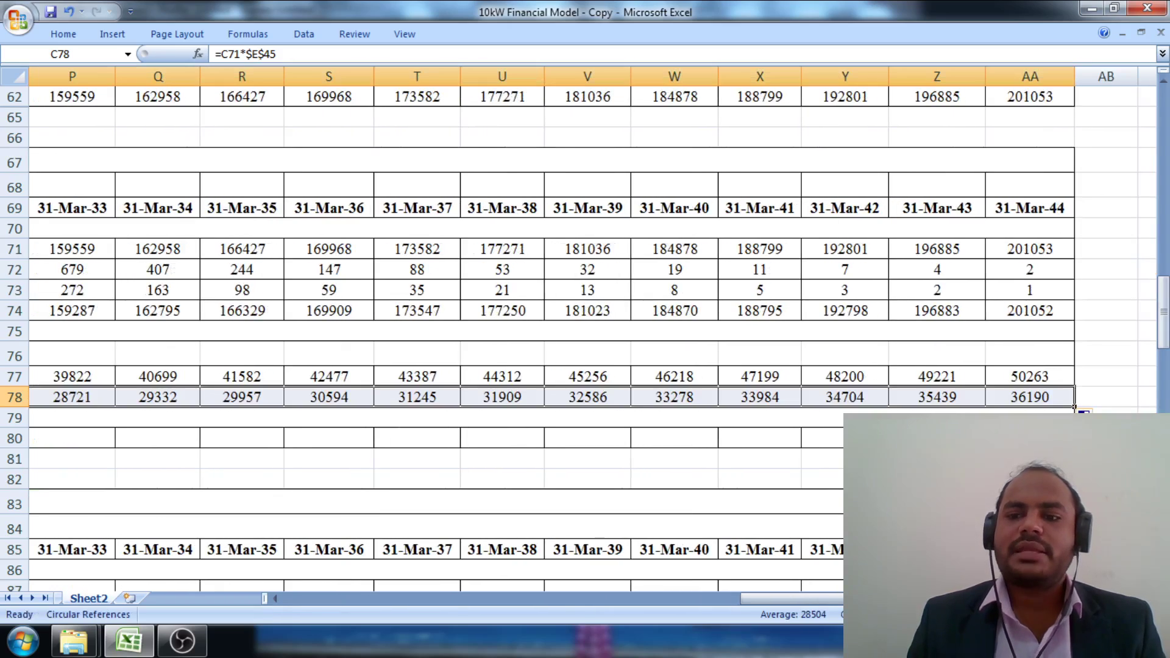
{"action": "left_click_drag", "start_coordinate": [930, 599], "coordinate": [474, 613]}
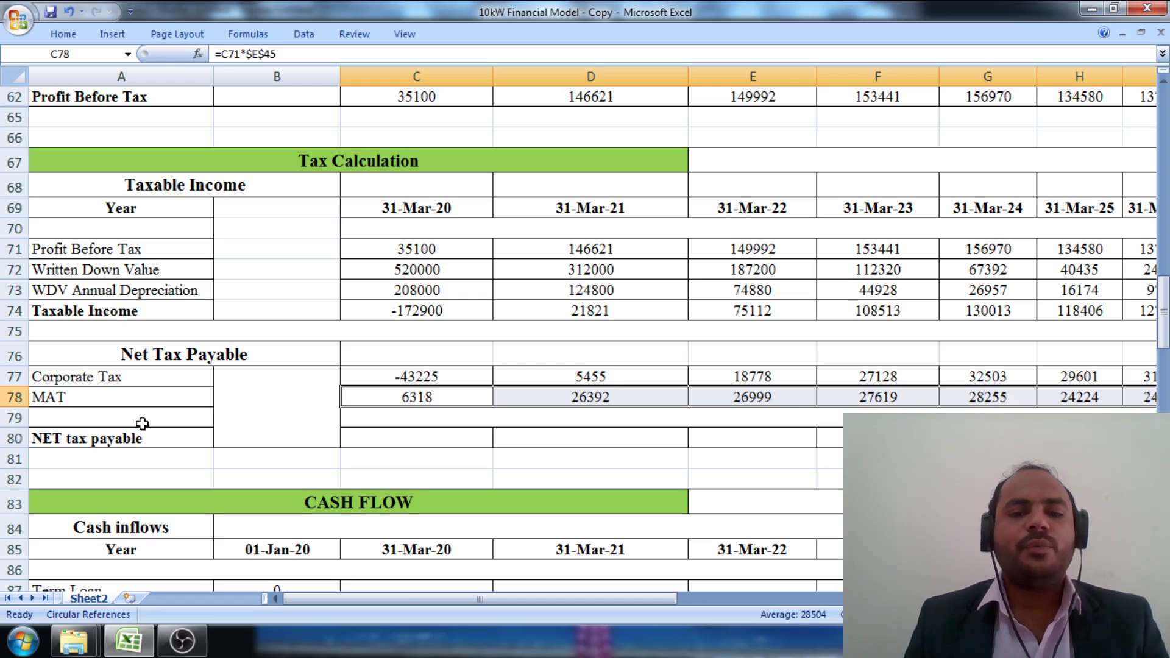
Calculate the first-year NET tax payable in C80 as the larger of Corporate Tax and MAT with =MAX(C77:C78)
{"action": "left_click", "coordinate": [416, 440]}
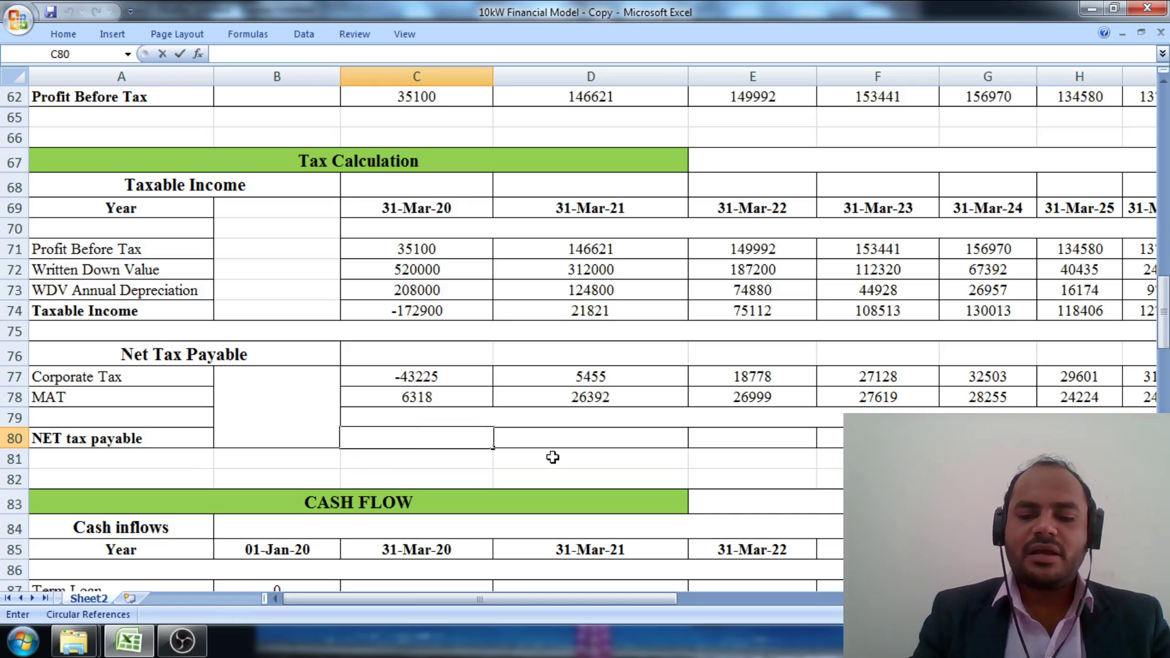
{"action": "type", "text": "=max"}
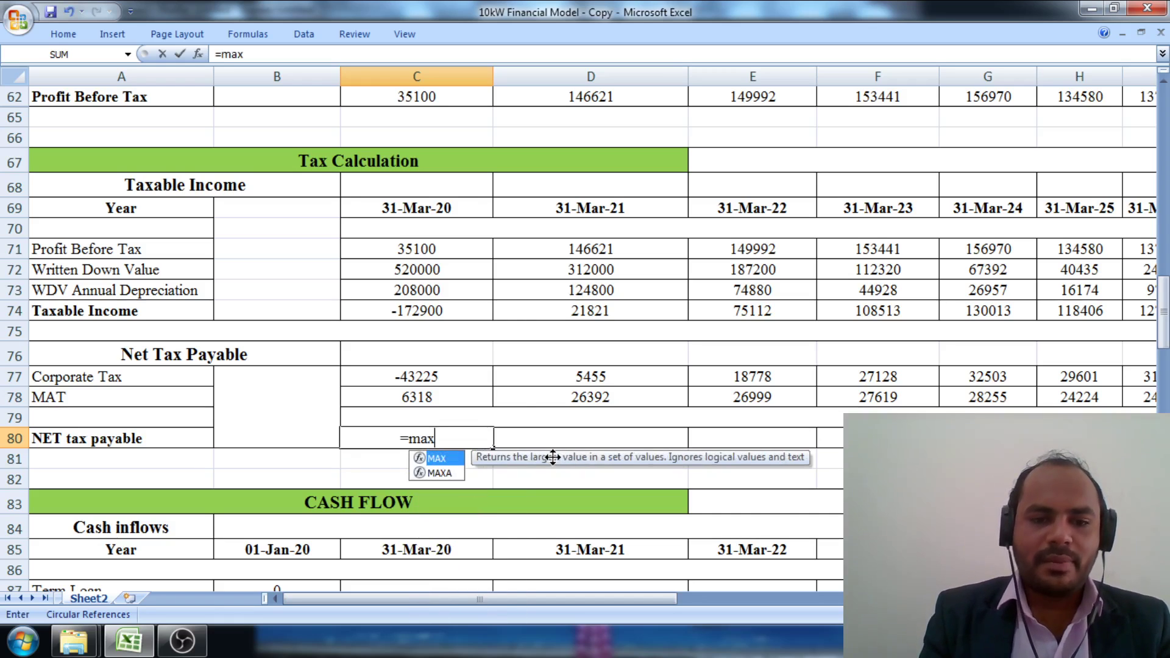
{"action": "type", "text": "("}
{"action": "left_click", "coordinate": [457, 375]}
{"action": "left_click_drag", "start_coordinate": [457, 376], "coordinate": [457, 397]}
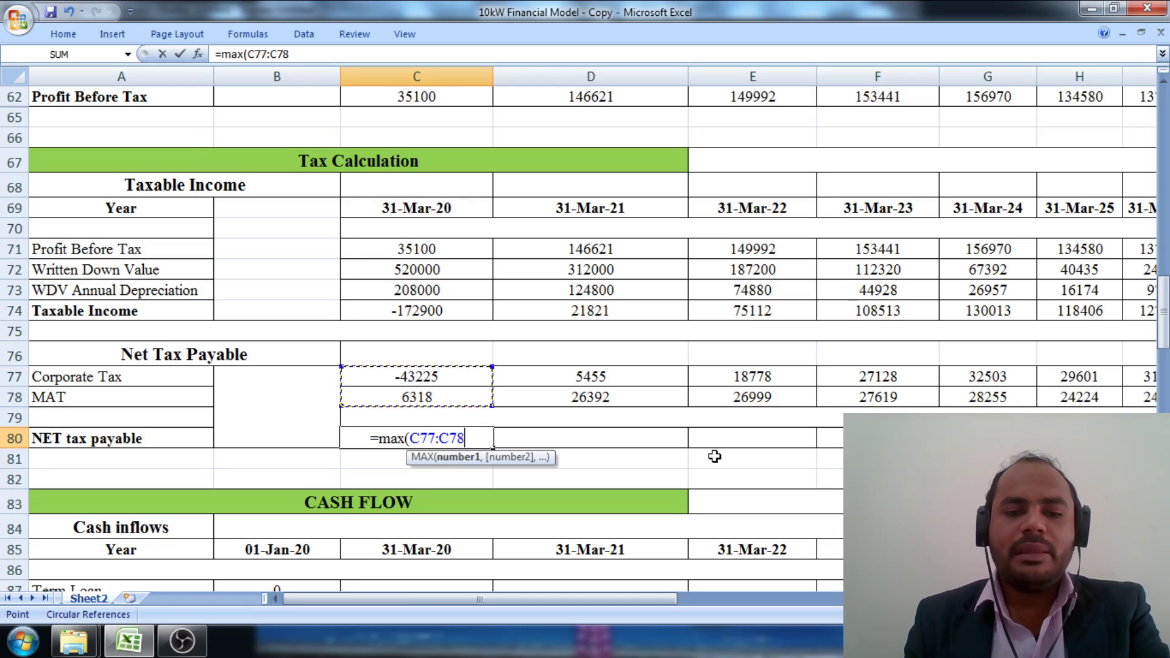
{"action": "type", "text": ")"}
{"action": "key", "text": "Return"}
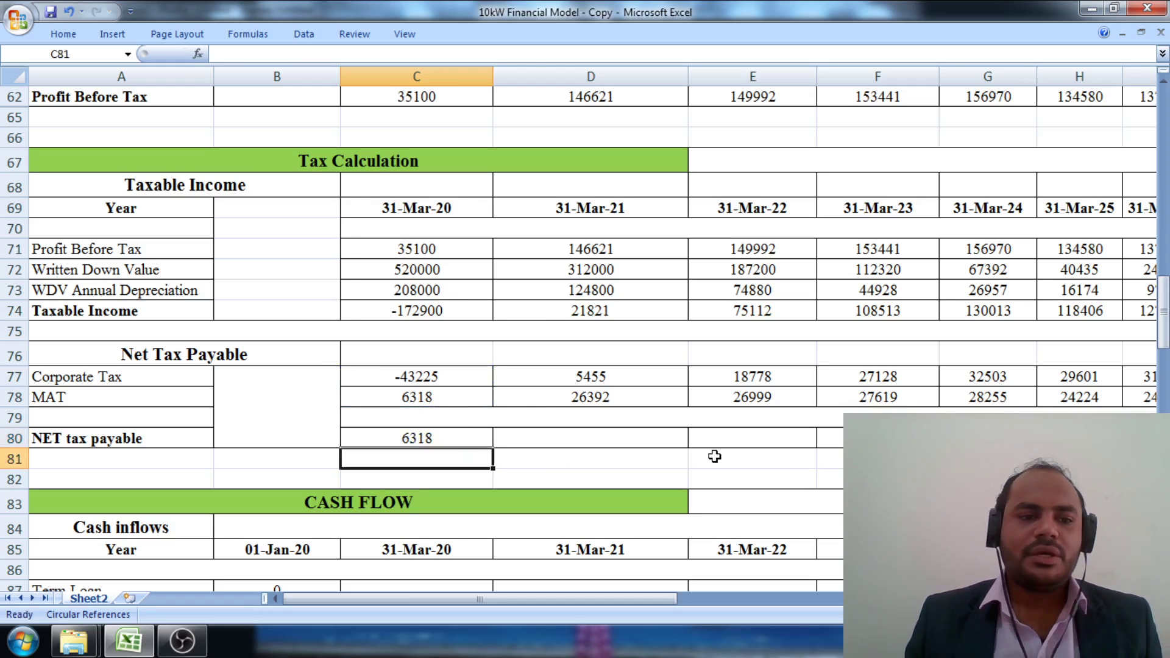
Fill the NET tax payable formula from C80 across row 80 to column G
{"action": "left_click", "coordinate": [432, 396]}
{"action": "left_click", "coordinate": [445, 439]}
{"action": "left_click_drag", "start_coordinate": [492, 450], "coordinate": [878, 450]}
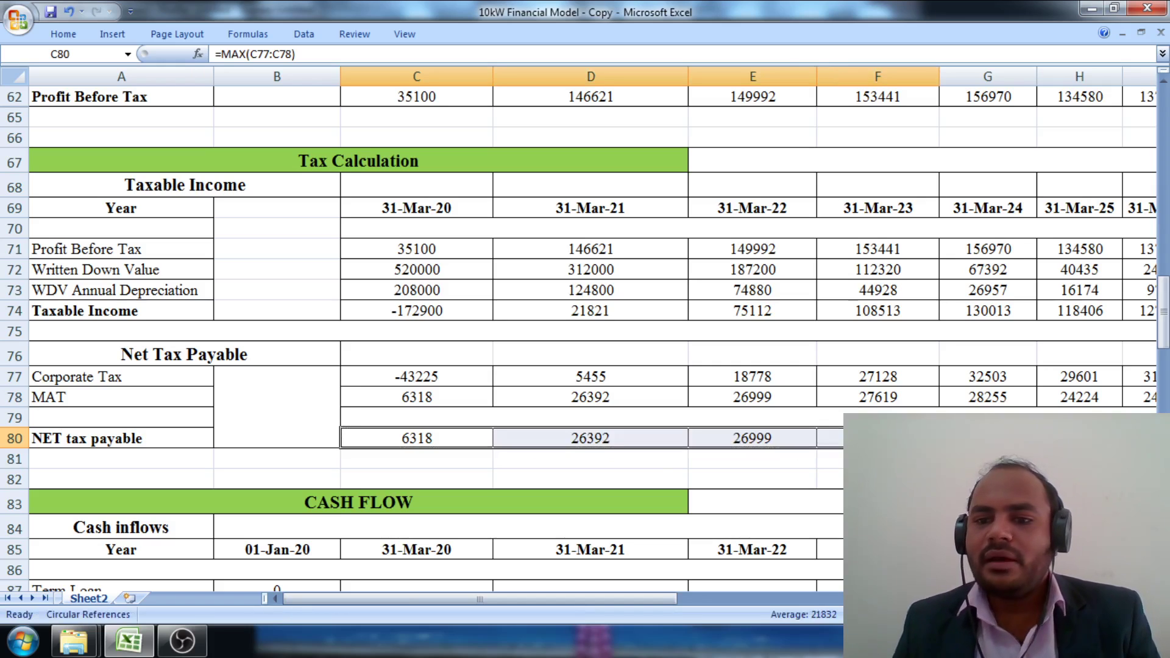
{"action": "left_click_drag", "start_coordinate": [938, 449], "coordinate": [987, 445]}
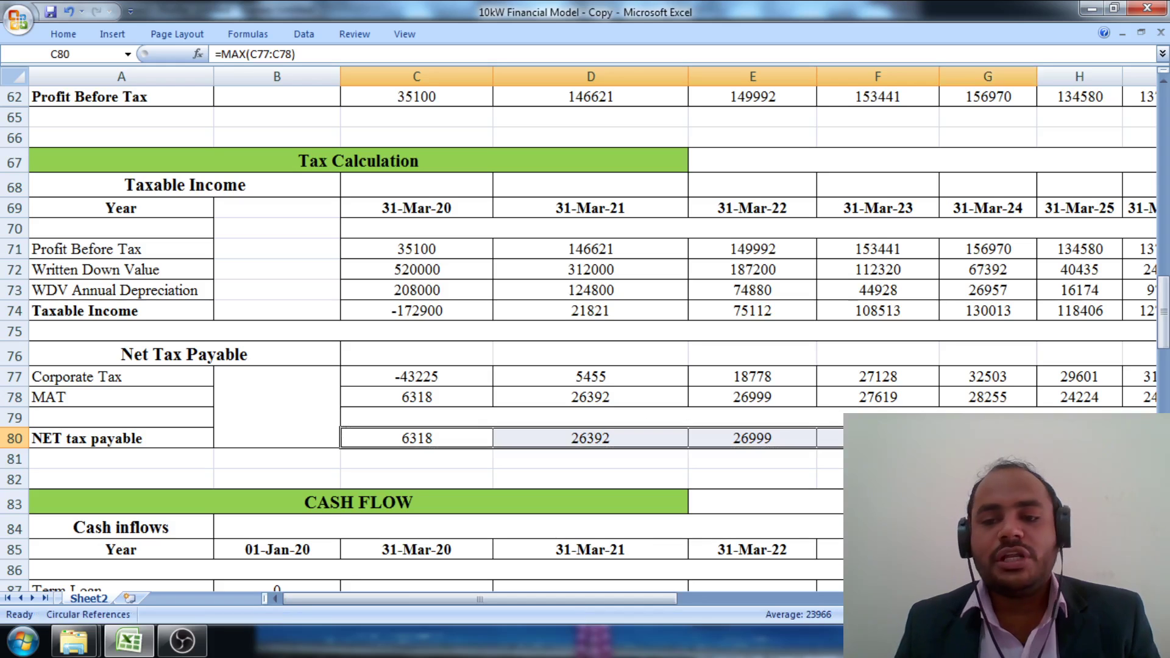
Check the Corporate Tax in G77, and fill the NET tax payable formula from G80 across the remaining years of row 80
{"action": "left_click", "coordinate": [1002, 377]}
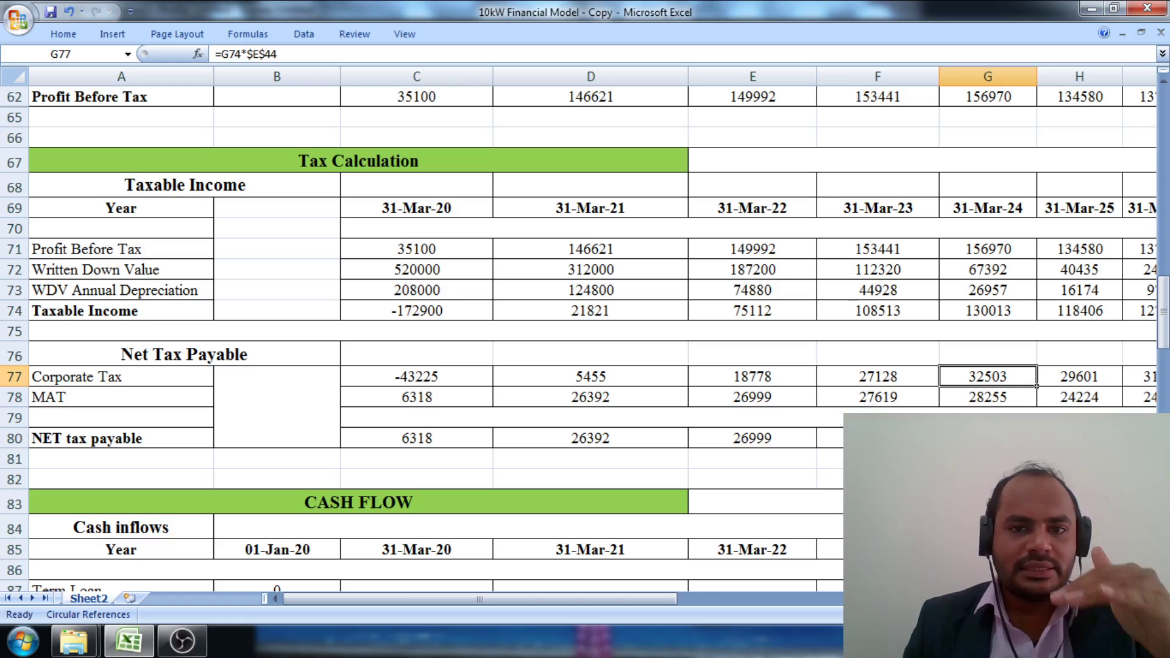
{"action": "left_click", "coordinate": [988, 438]}
{"action": "left_click_drag", "start_coordinate": [1035, 448], "coordinate": [1145, 445]}
{"action": "left_click_drag", "start_coordinate": [792, 599], "coordinate": [435, 616]}
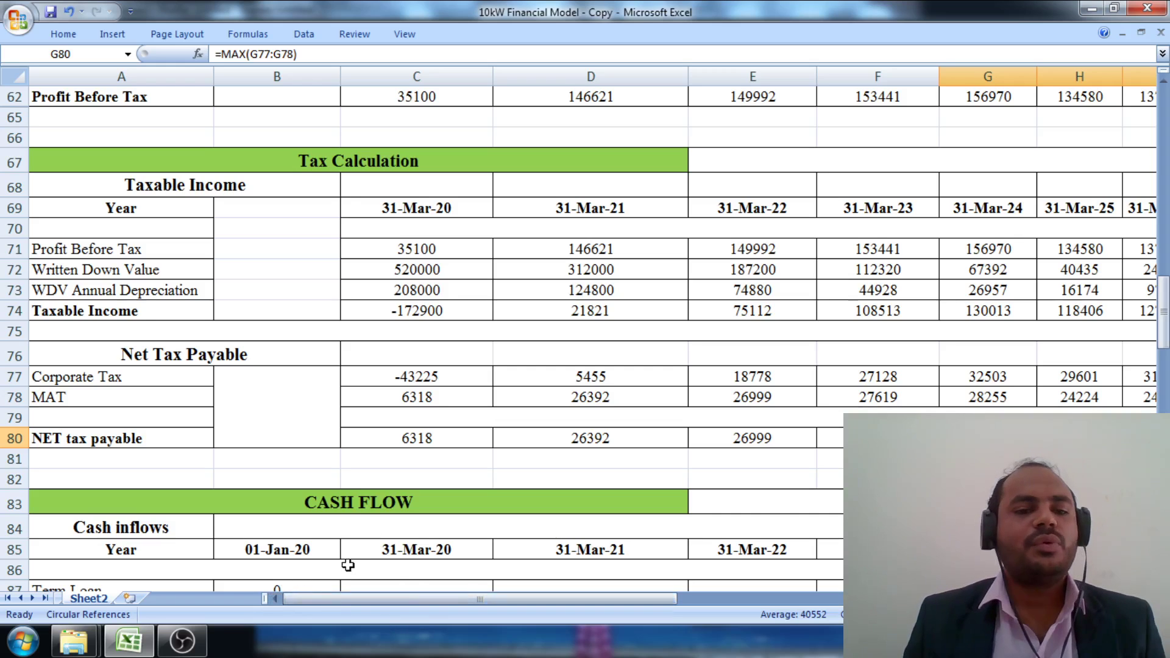
{"action": "scroll", "coordinate": [510, 516], "scroll_direction": "up", "scroll_amount": 1}
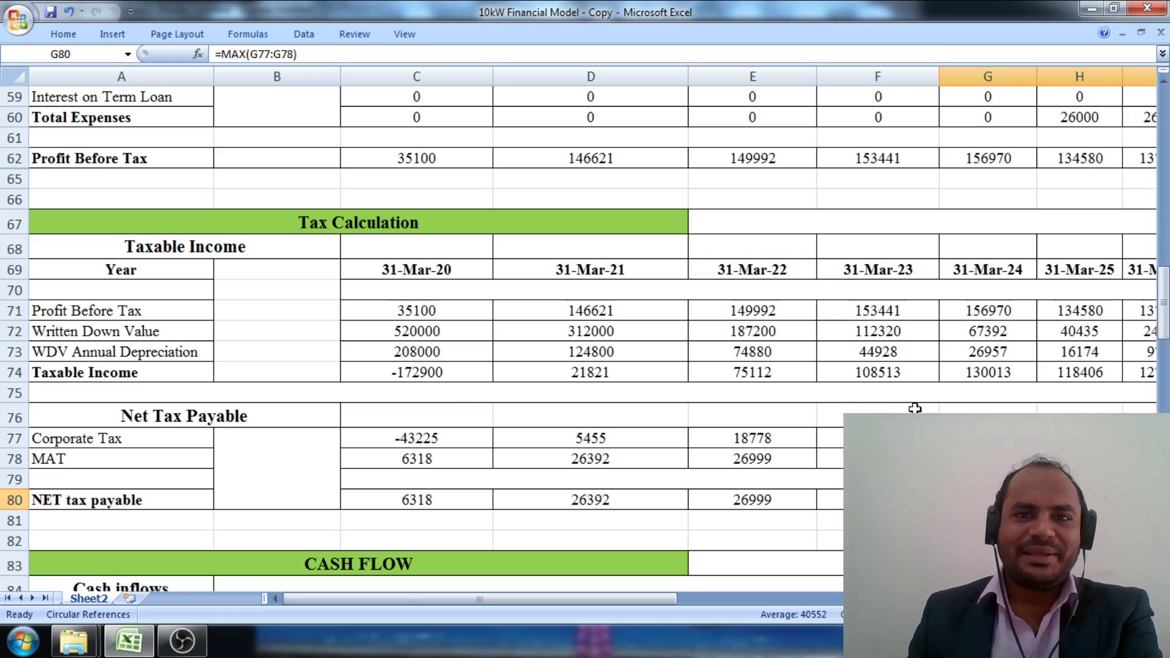
{"action": "scroll", "coordinate": [914, 410], "scroll_direction": "up", "scroll_amount": 1}
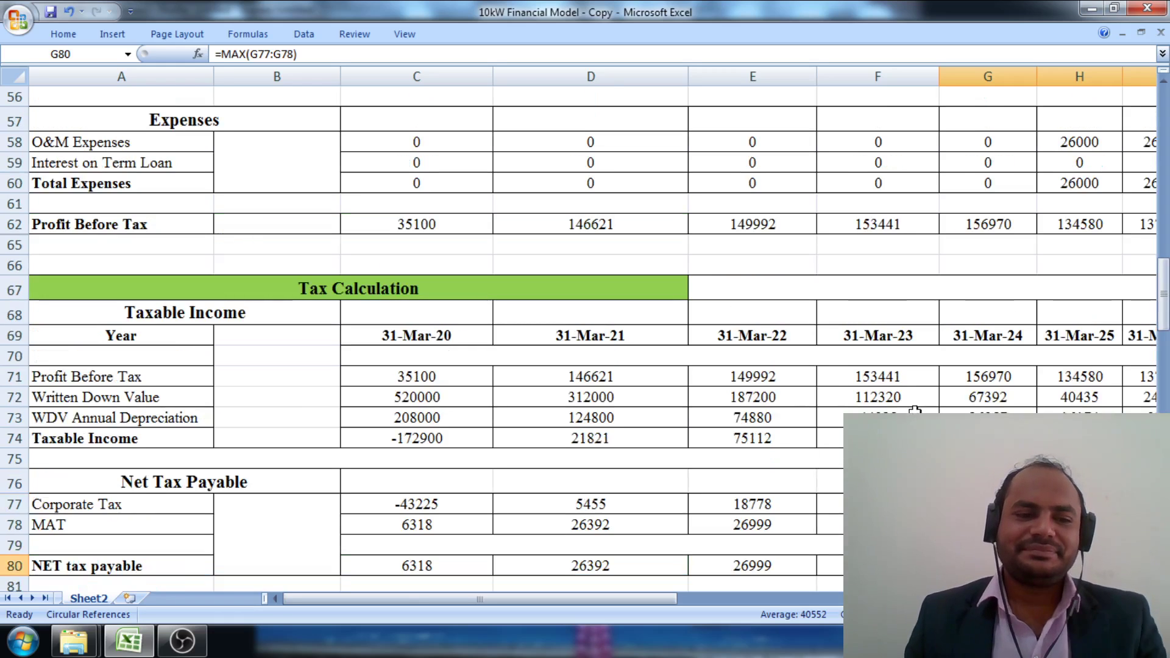